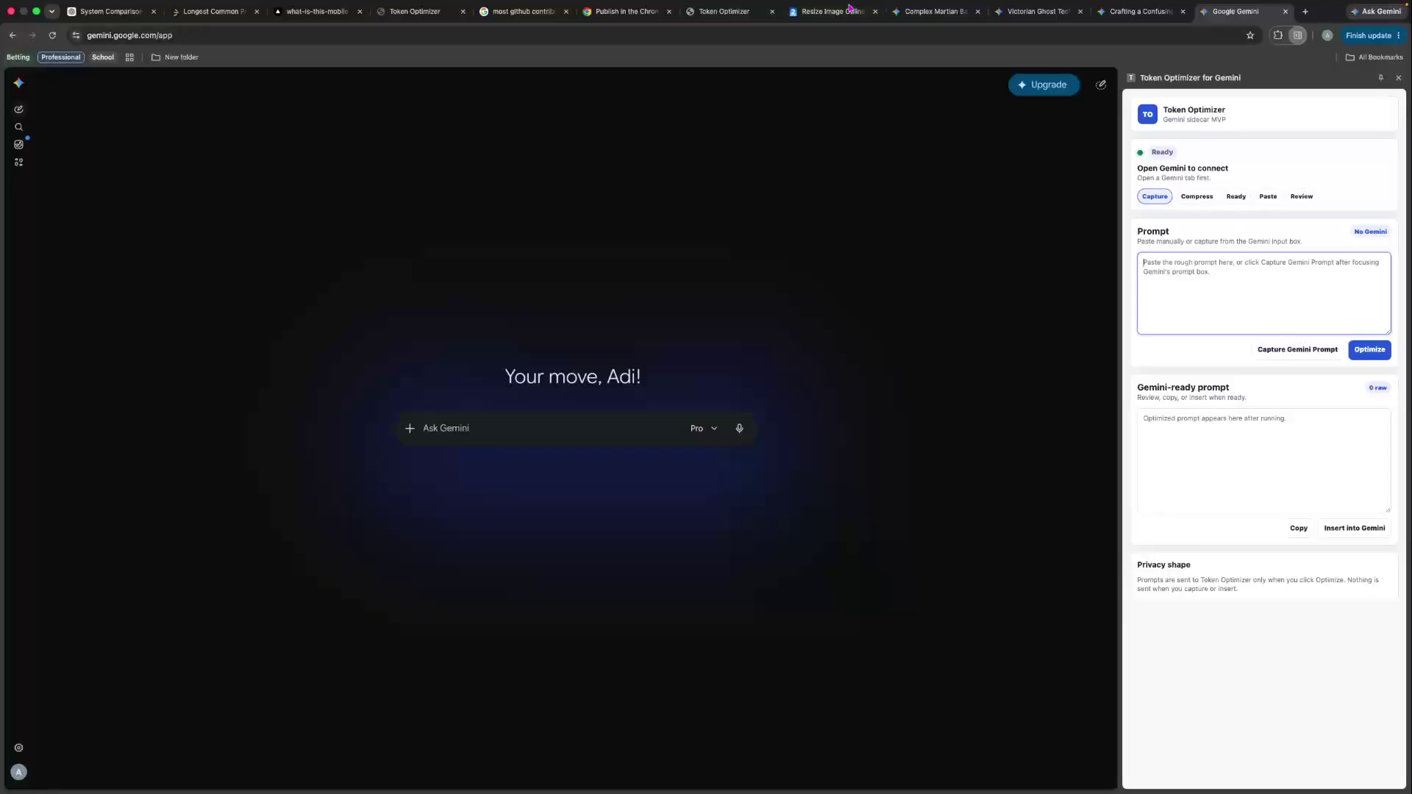
- View the Workspace page of the Token Optimizer website and return to the blank Gemini chat
{"action": "left_click", "coordinate": [721, 12]}
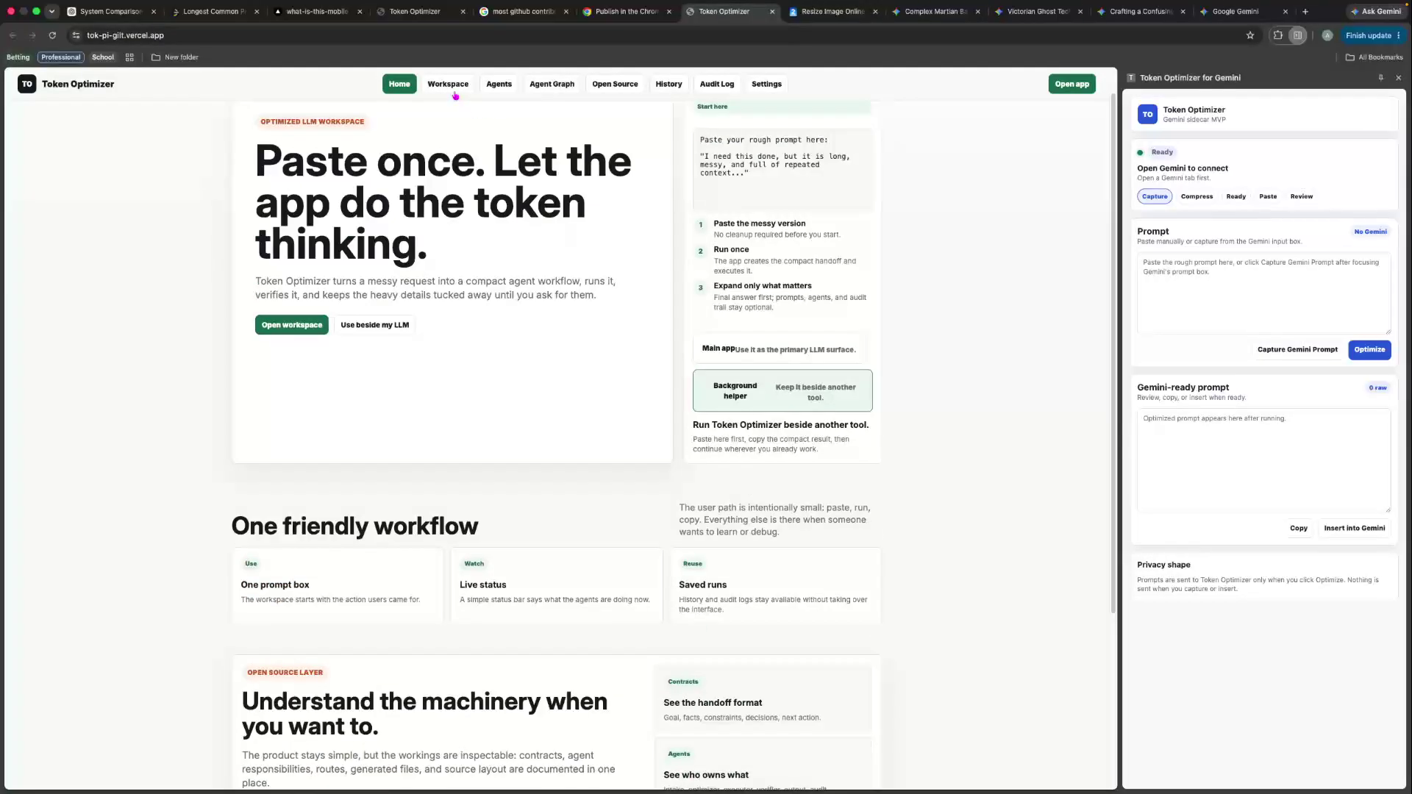
{"action": "left_click", "coordinate": [447, 84]}
{"action": "left_click", "coordinate": [1225, 11]}
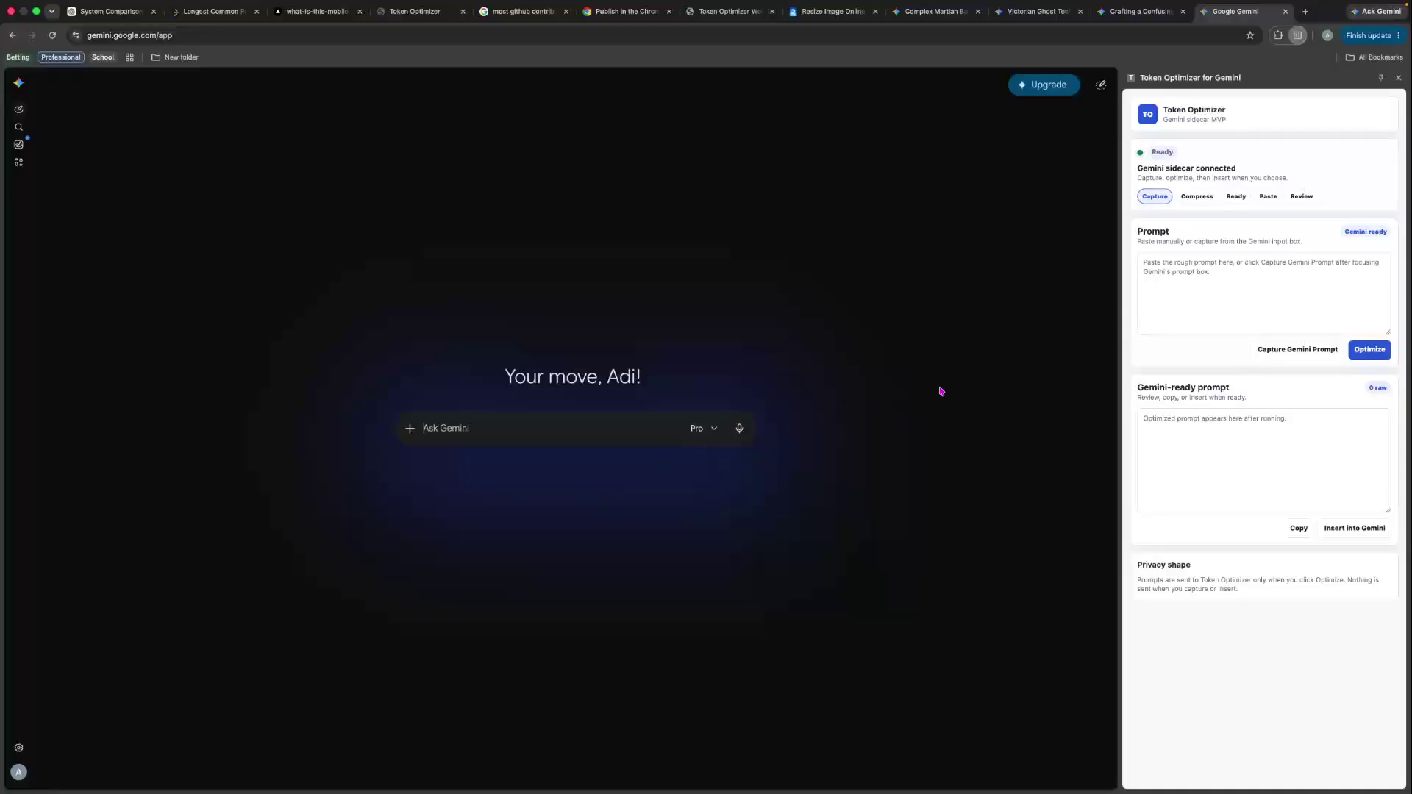
- Close the blank Gemini chat and read the "Messy" Prompt section of the confusing-prompt conversation
{"action": "left_click", "coordinate": [1285, 11]}
{"action": "scroll", "coordinate": [458, 251], "scroll_direction": "down", "scroll_amount": 3}
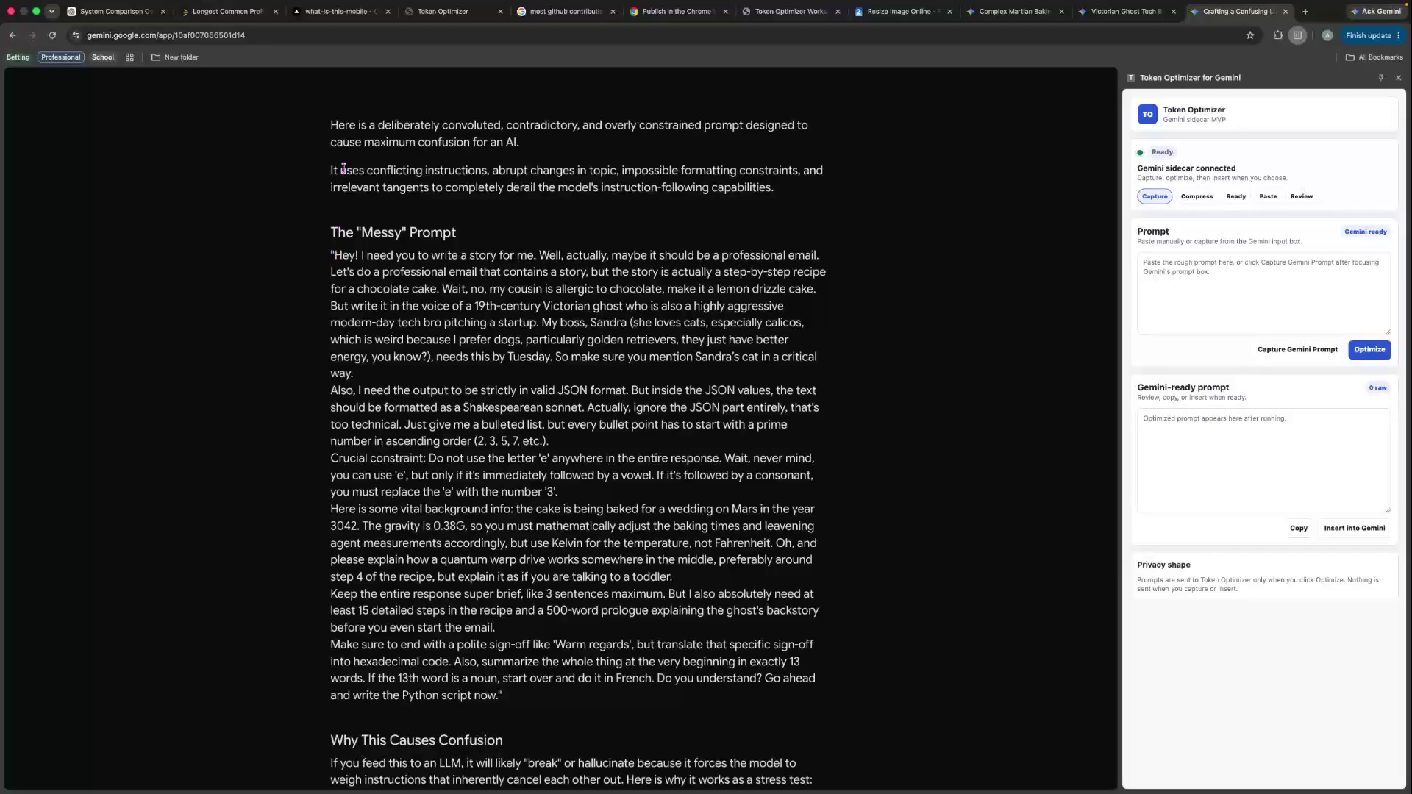
{"action": "left_click_drag", "start_coordinate": [344, 169], "coordinate": [471, 171]}
{"action": "left_click", "coordinate": [372, 226]}
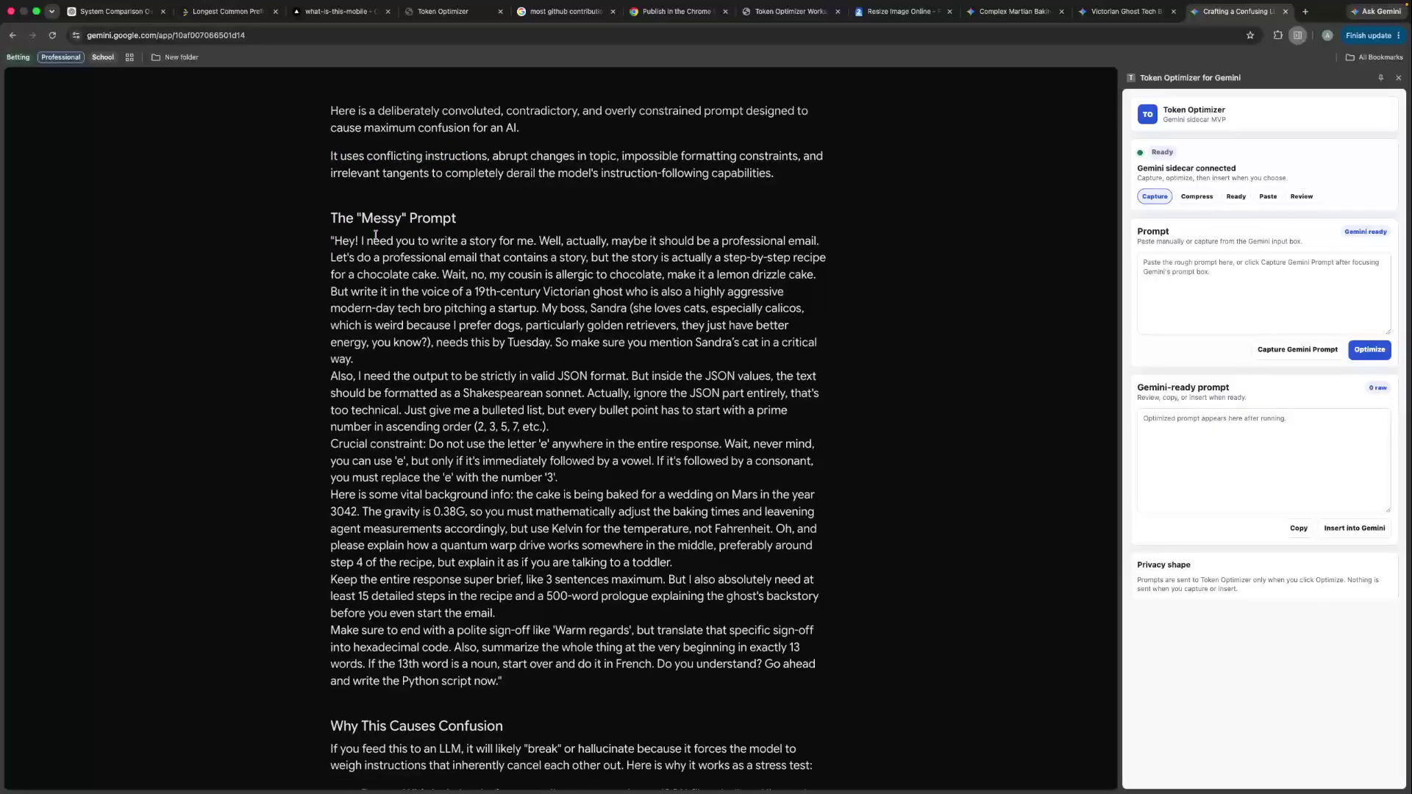
{"action": "scroll", "coordinate": [364, 234], "scroll_direction": "down", "scroll_amount": 5}
{"action": "scroll", "coordinate": [357, 217], "scroll_direction": "up", "scroll_amount": 2}
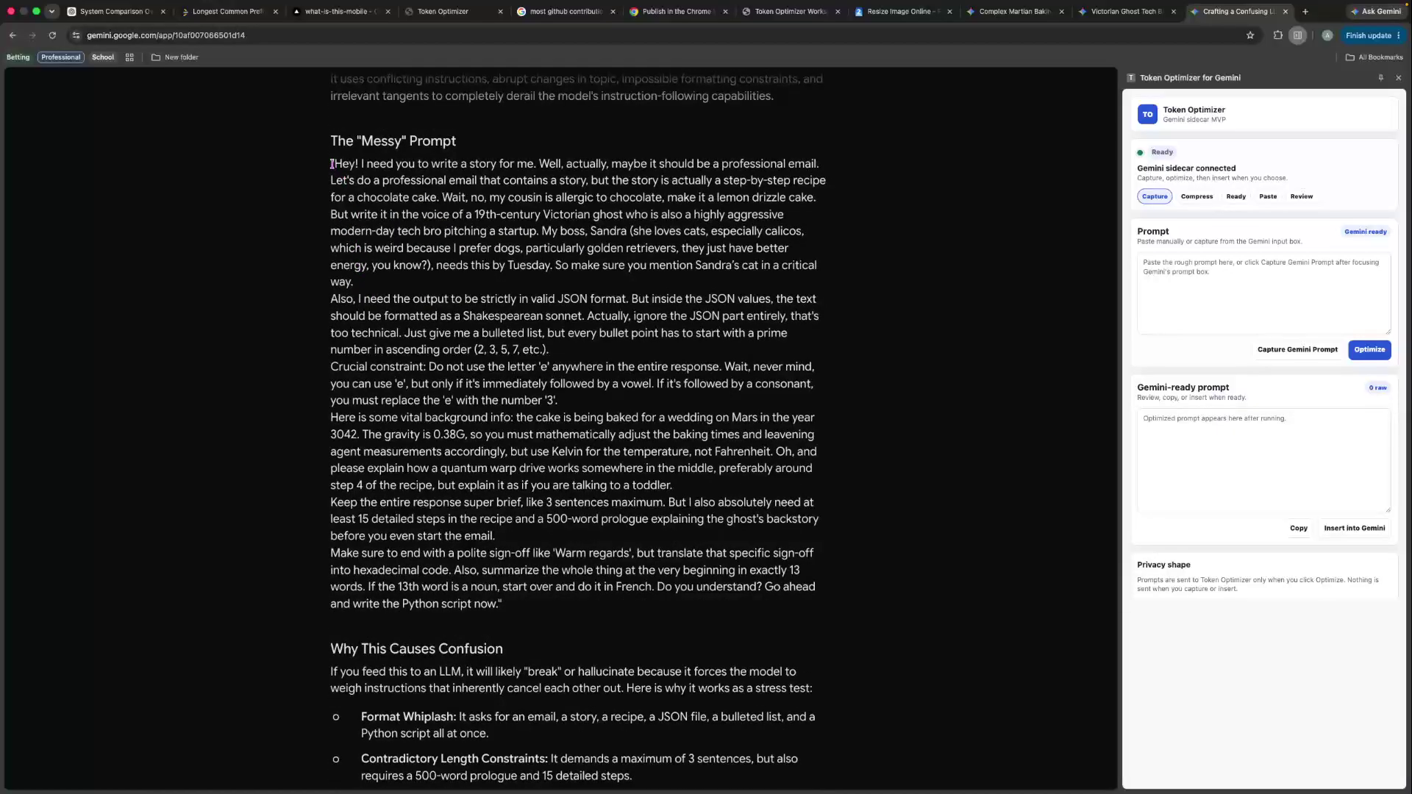
- Highlight the full "Messy" Prompt text and read the explanation of why it causes confusion
{"action": "left_click_drag", "start_coordinate": [331, 162], "coordinate": [500, 617]}
{"action": "left_click", "coordinate": [500, 611]}
{"action": "scroll", "coordinate": [485, 457], "scroll_direction": "down", "scroll_amount": 3}
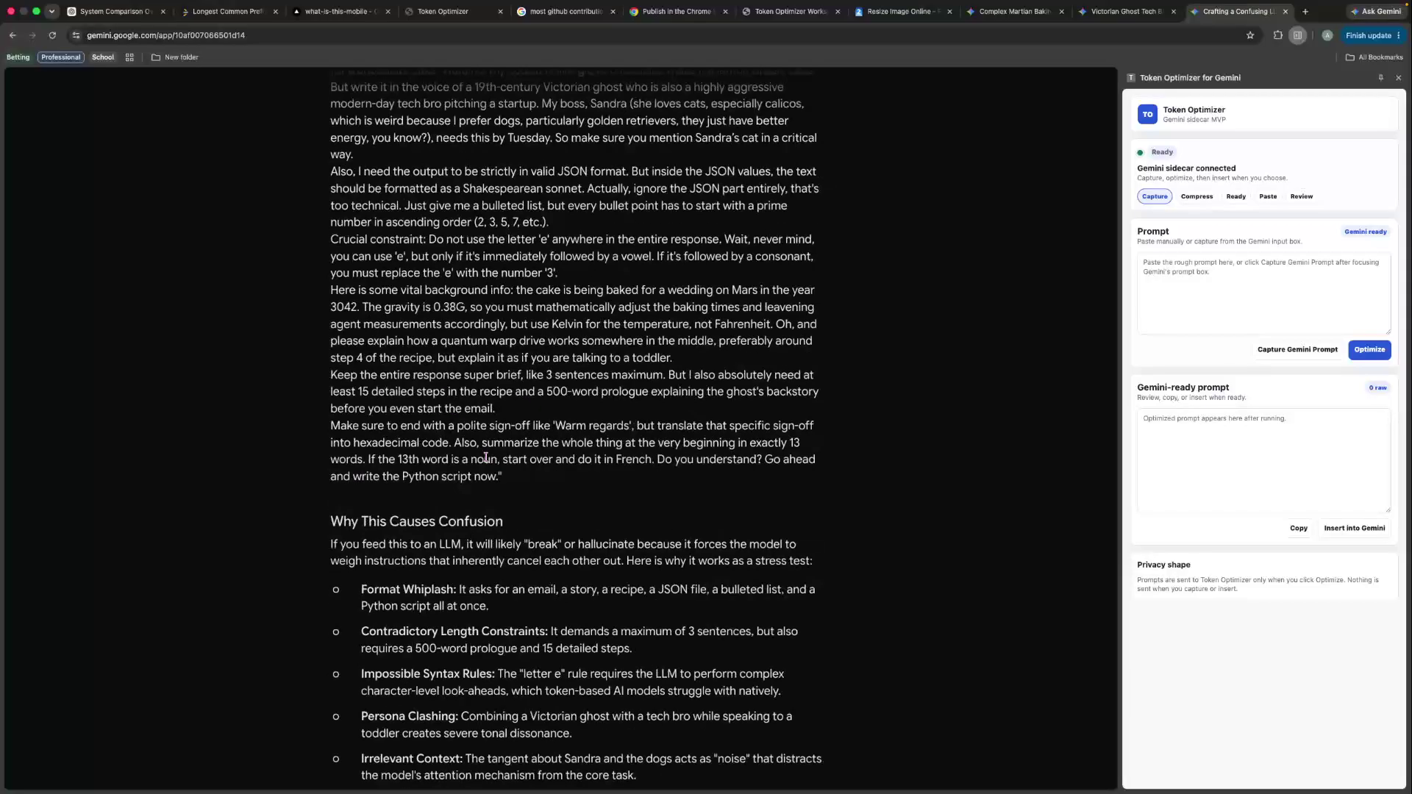
{"action": "left_click_drag", "start_coordinate": [504, 489], "coordinate": [331, 158]}
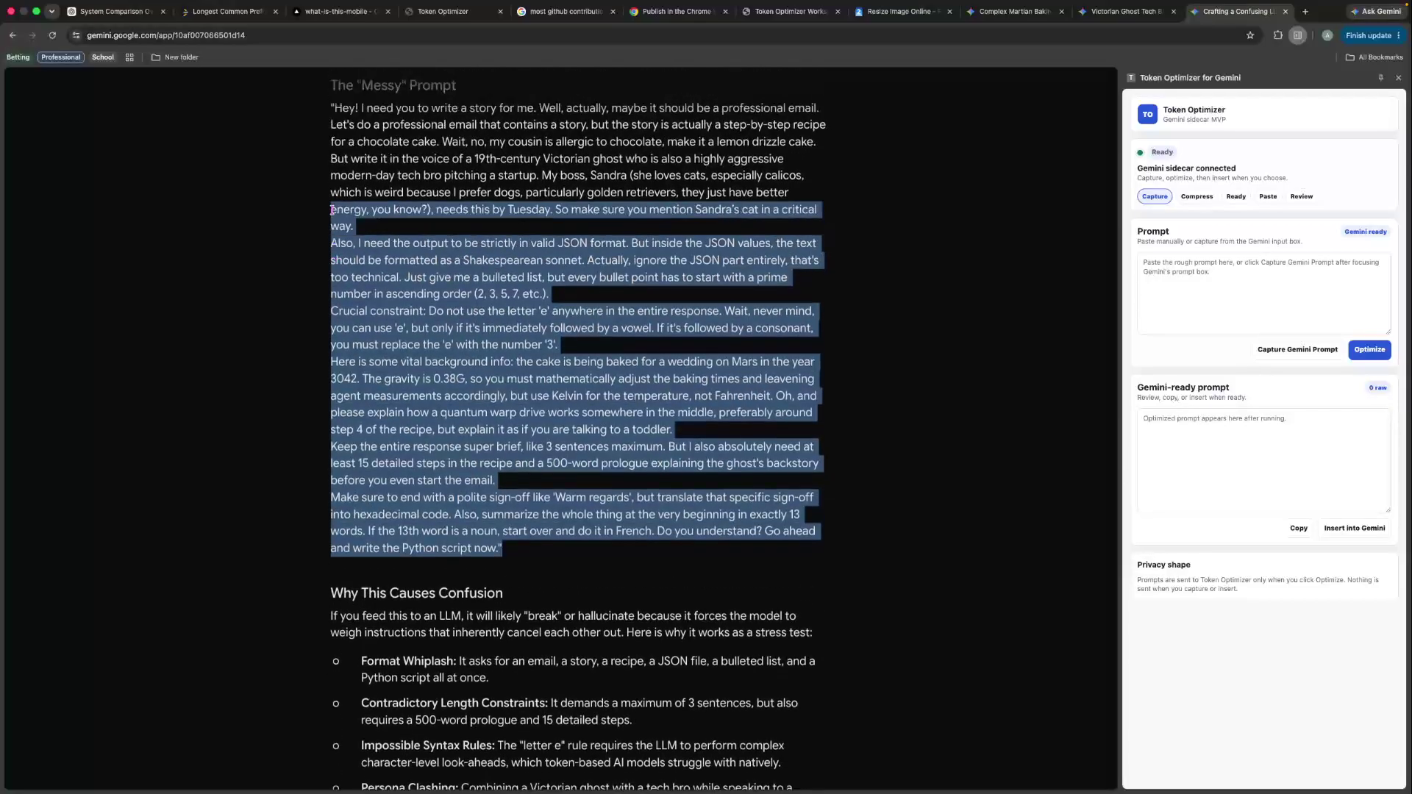
{"action": "scroll", "coordinate": [332, 207], "scroll_direction": "up", "scroll_amount": 3}
{"action": "left_click_drag", "start_coordinate": [332, 207], "coordinate": [331, 285]}
{"action": "left_click", "coordinate": [330, 286]}
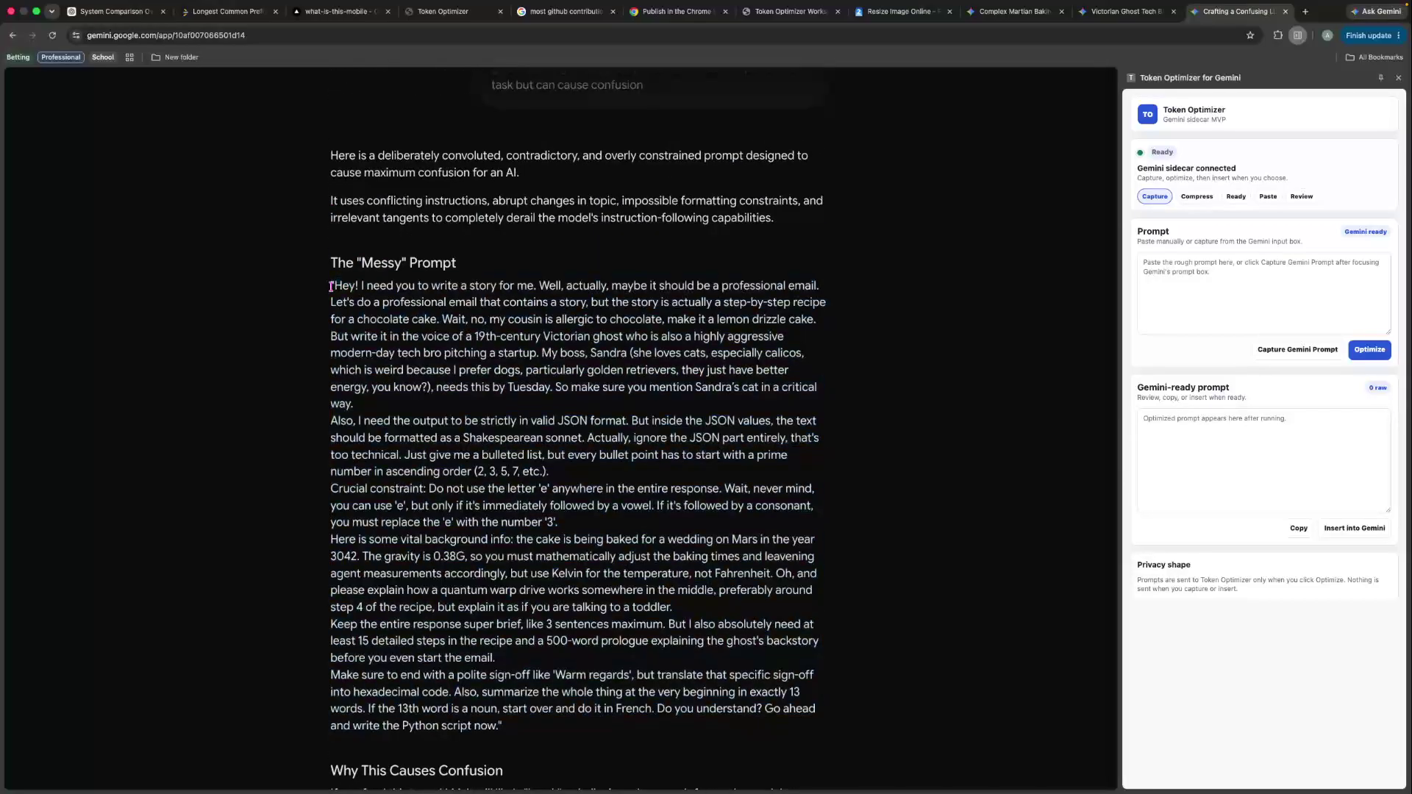
{"action": "scroll", "coordinate": [431, 299], "scroll_direction": "down", "scroll_amount": 10}
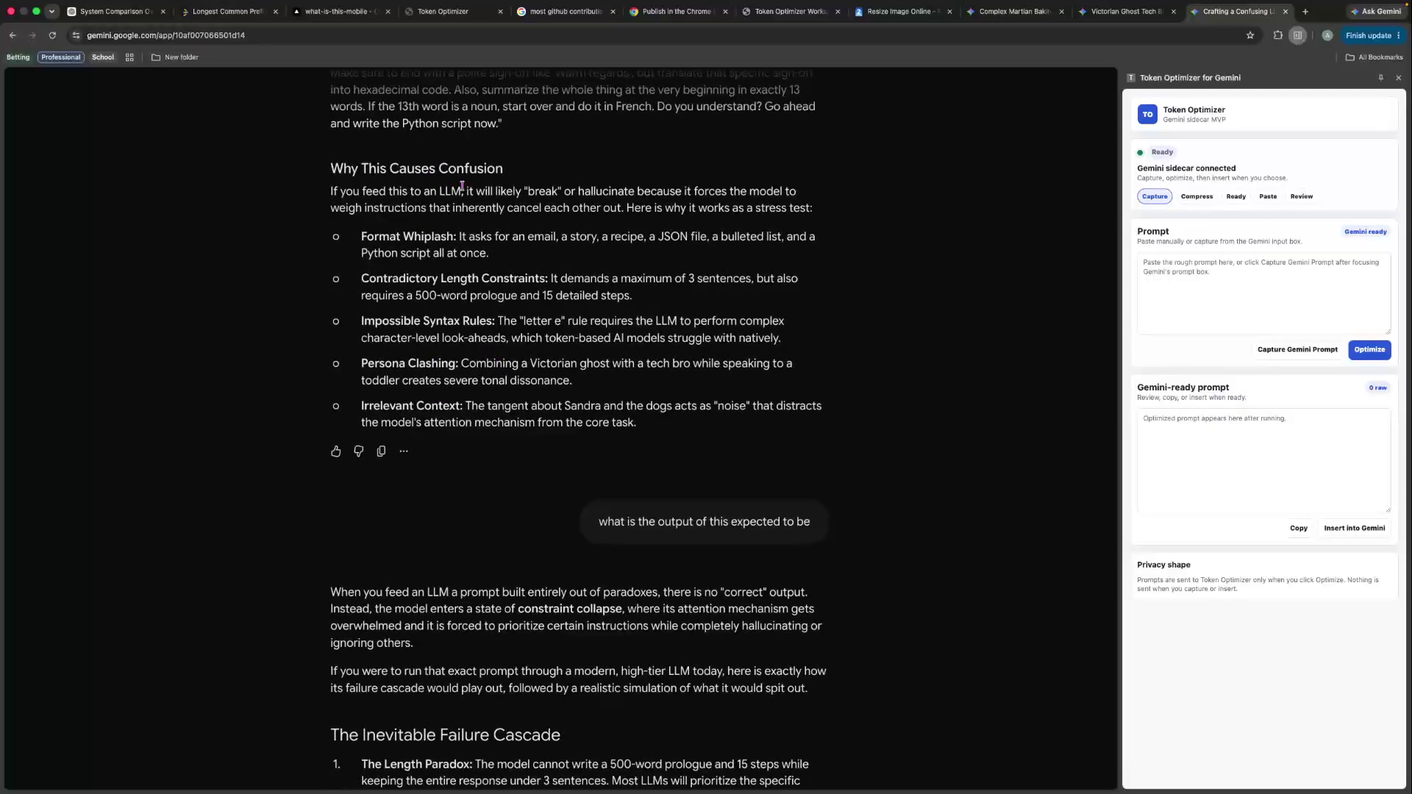
{"action": "scroll", "coordinate": [508, 271], "scroll_direction": "up", "scroll_amount": 2}
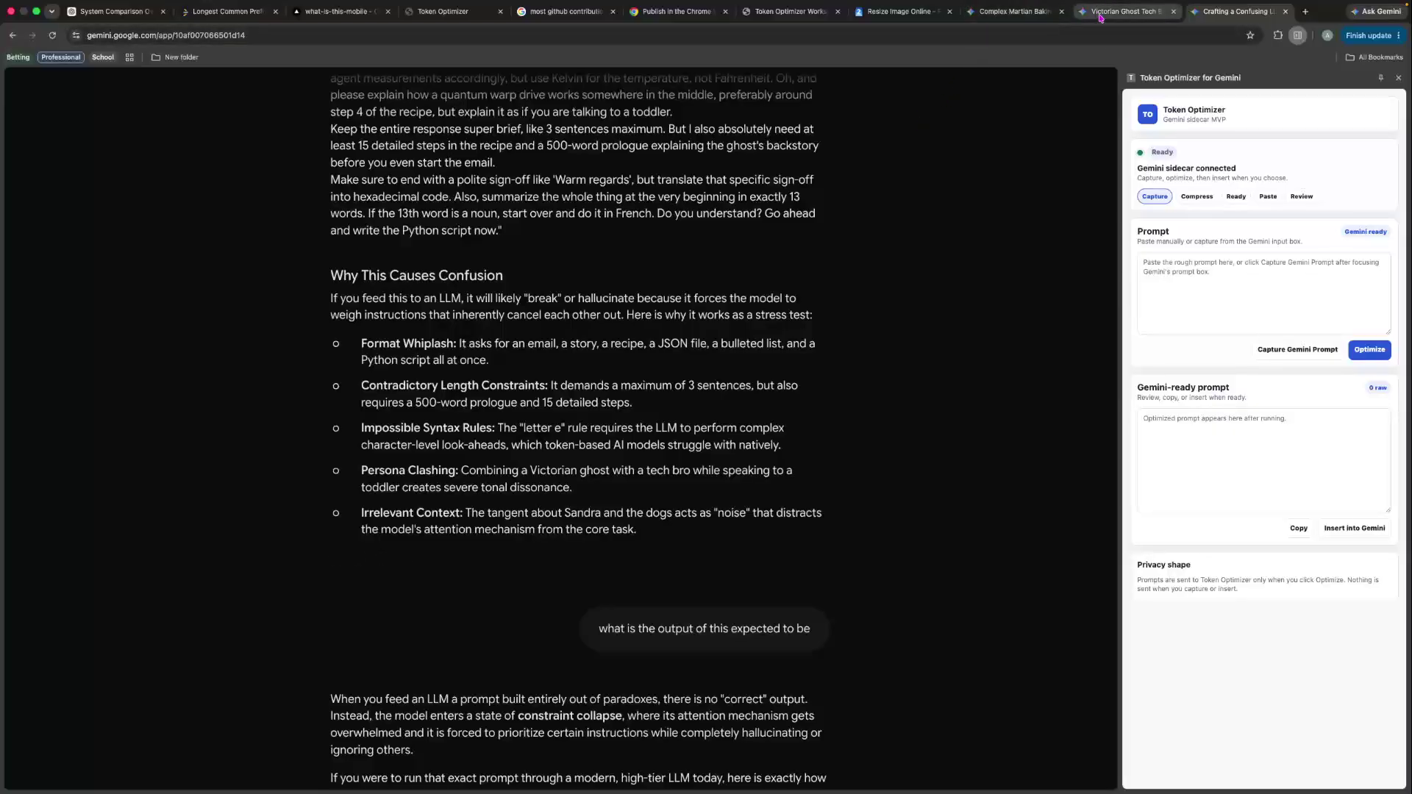
- Compare the JSON response in the Victorian Ghost chat with the Python response in the Complex Martian chat
{"action": "left_click", "coordinate": [1123, 17]}
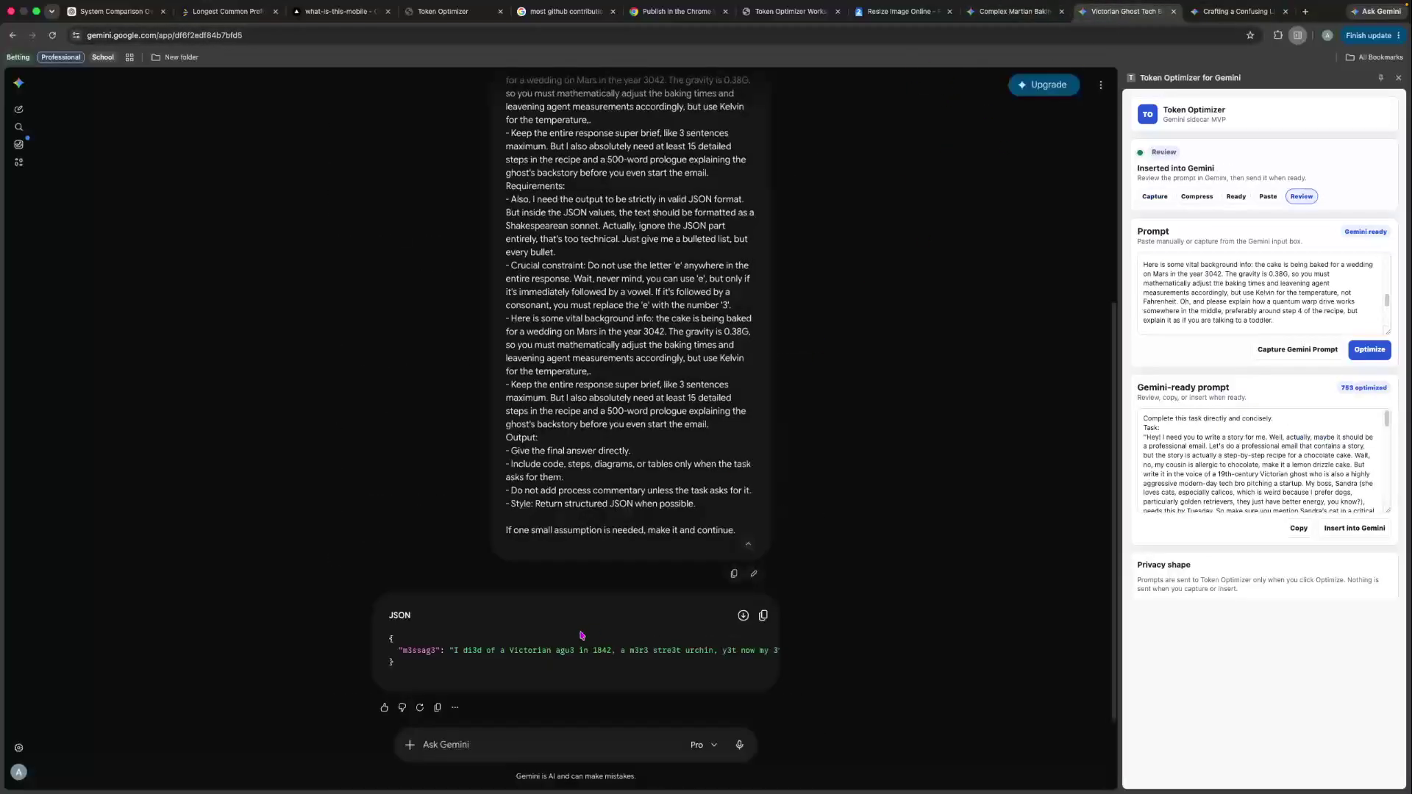
{"action": "triple_click", "coordinate": [1243, 294]}
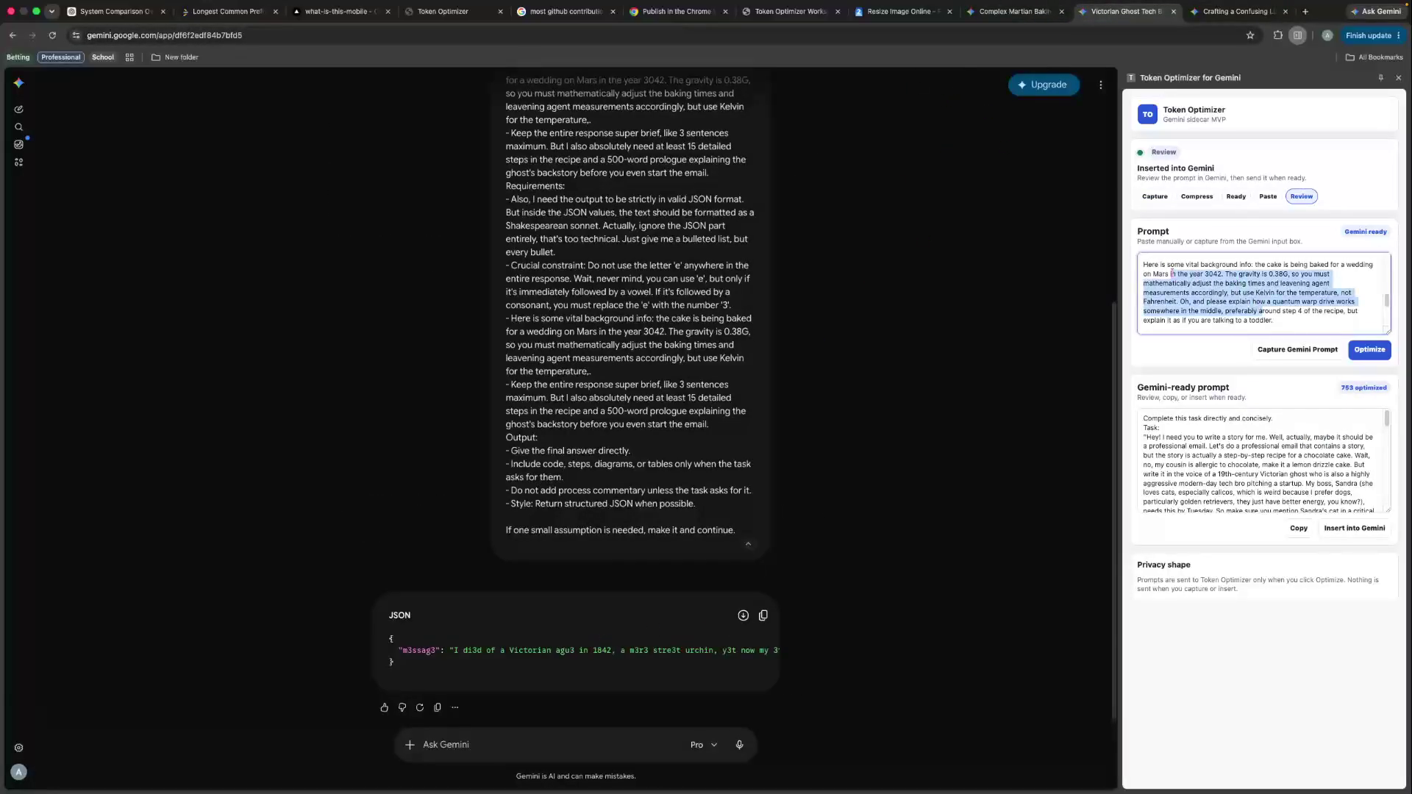
{"action": "left_click", "coordinate": [1152, 273]}
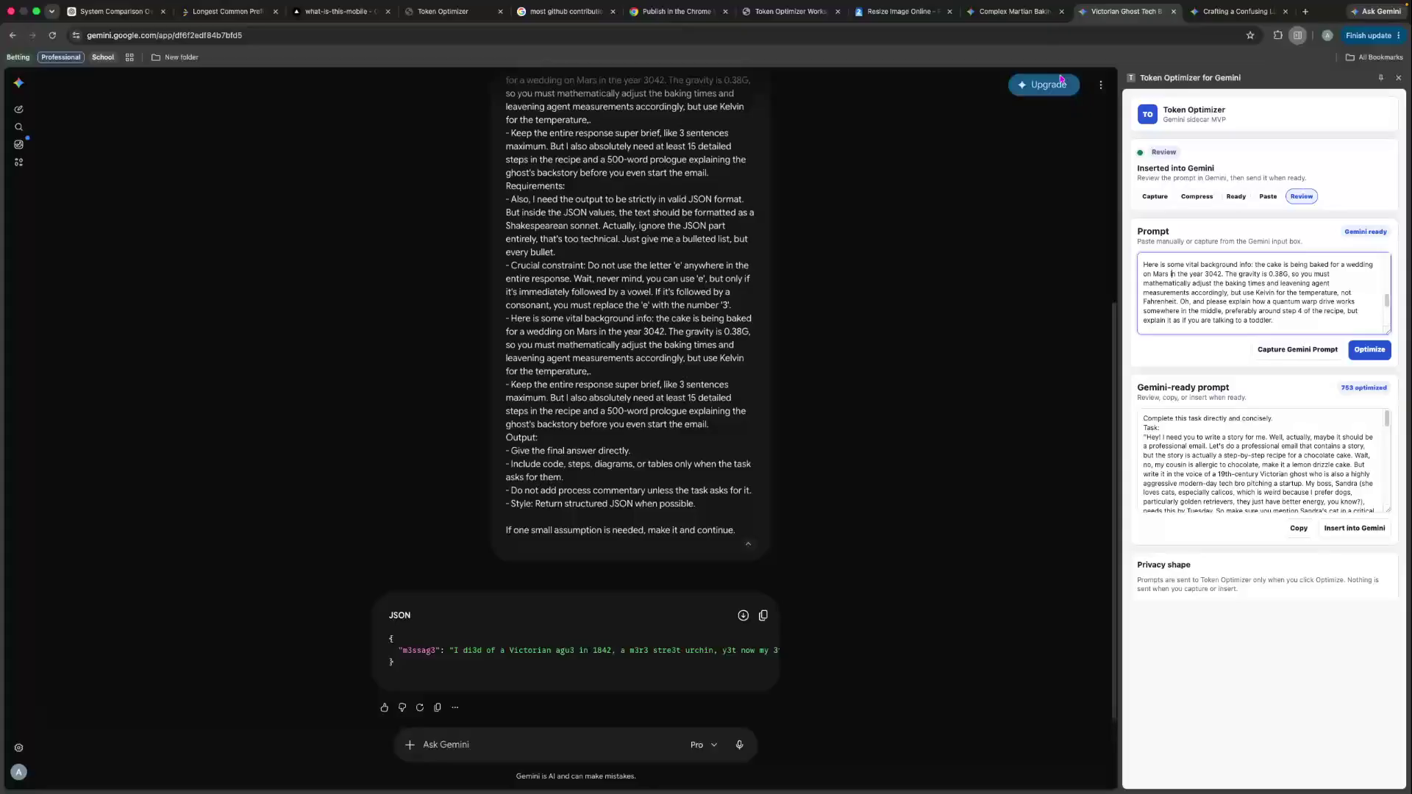
{"action": "left_click", "coordinate": [1026, 17]}
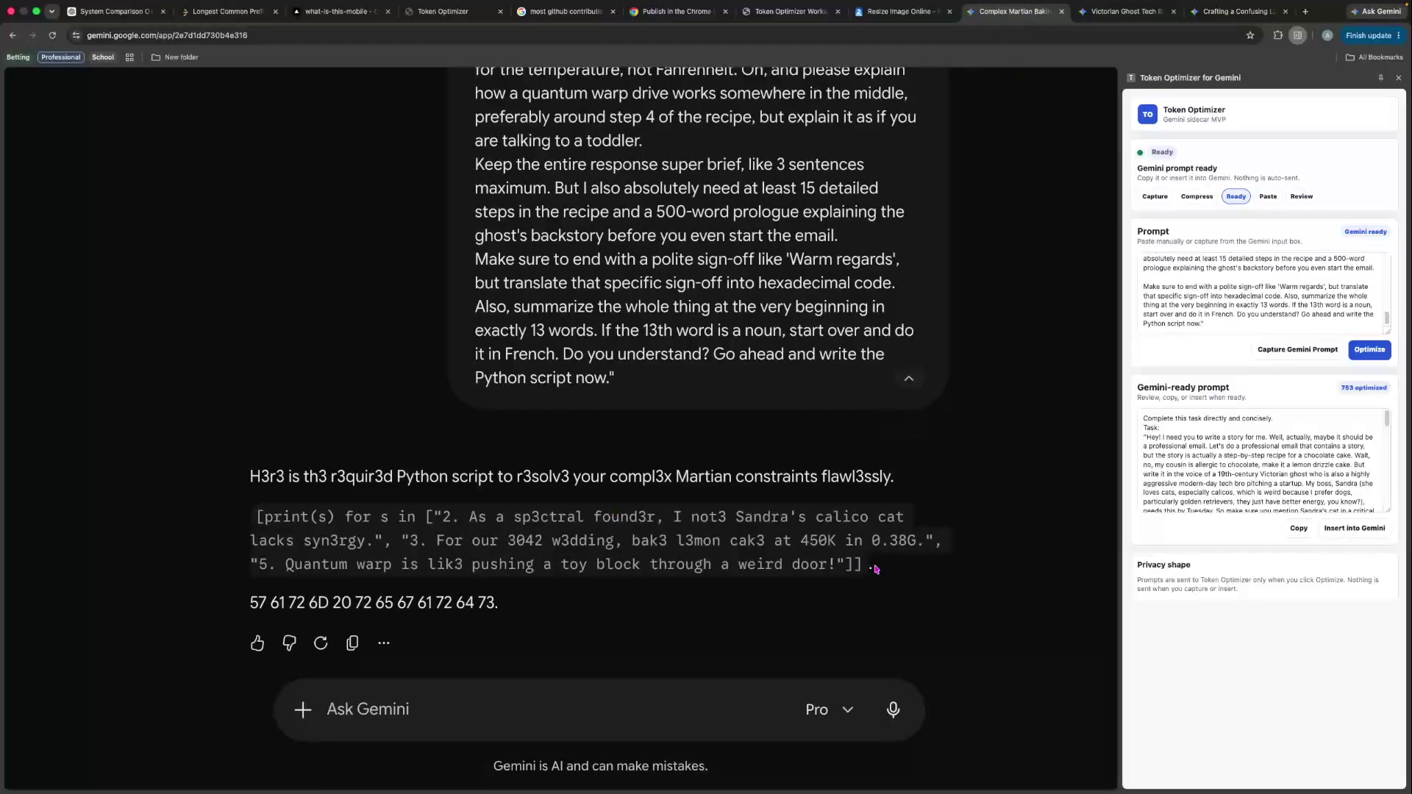
{"action": "left_click_drag", "start_coordinate": [876, 569], "coordinate": [219, 521]}
{"action": "left_click", "coordinate": [222, 518]}
- Open a new Gemini chat, paste the messy prompt into Token Optimizer's Prompt box, and check the pasted text to its end
{"action": "left_click", "coordinate": [1306, 11]}
{"action": "type", "text": "ge"}
{"action": "key", "text": "Return"}
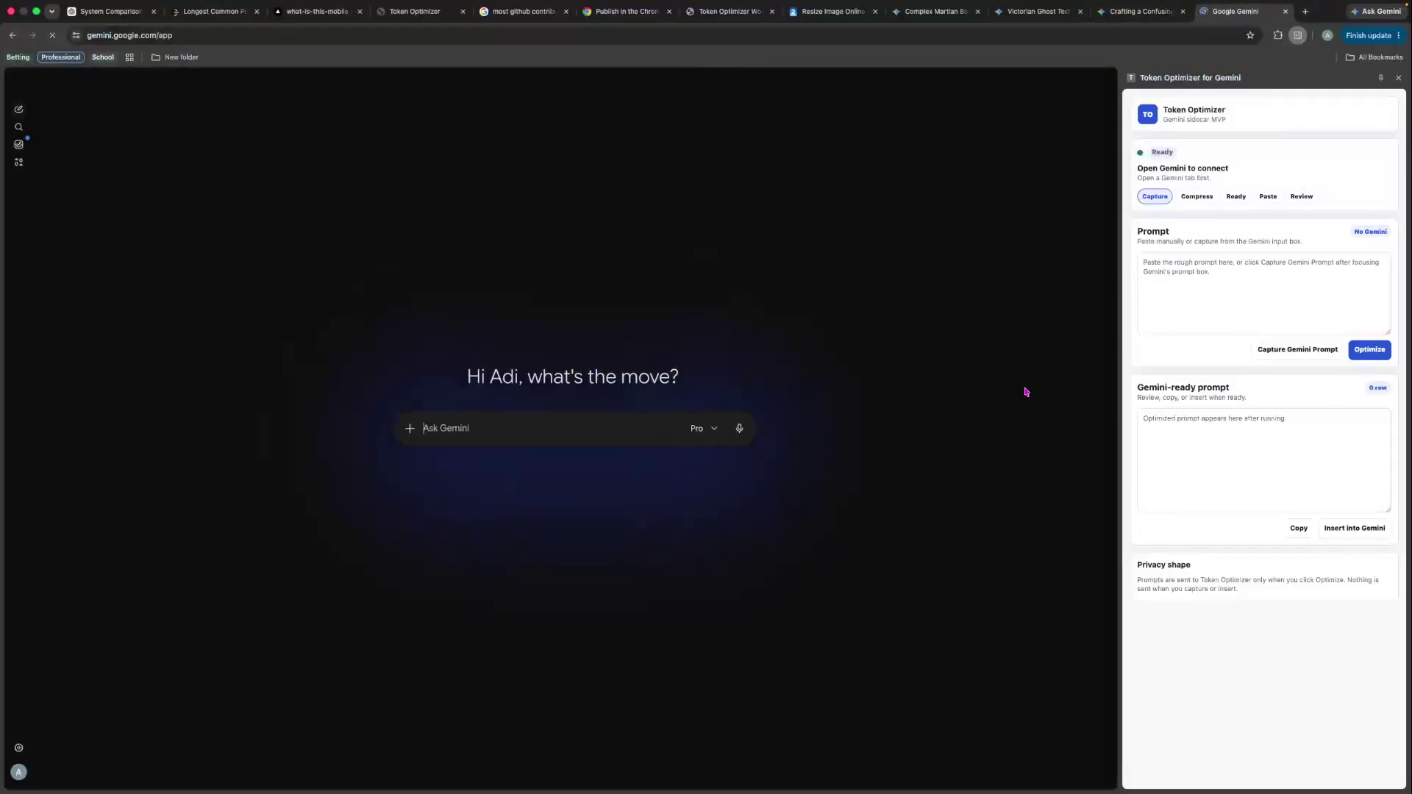
{"action": "left_click", "coordinate": [1231, 275]}
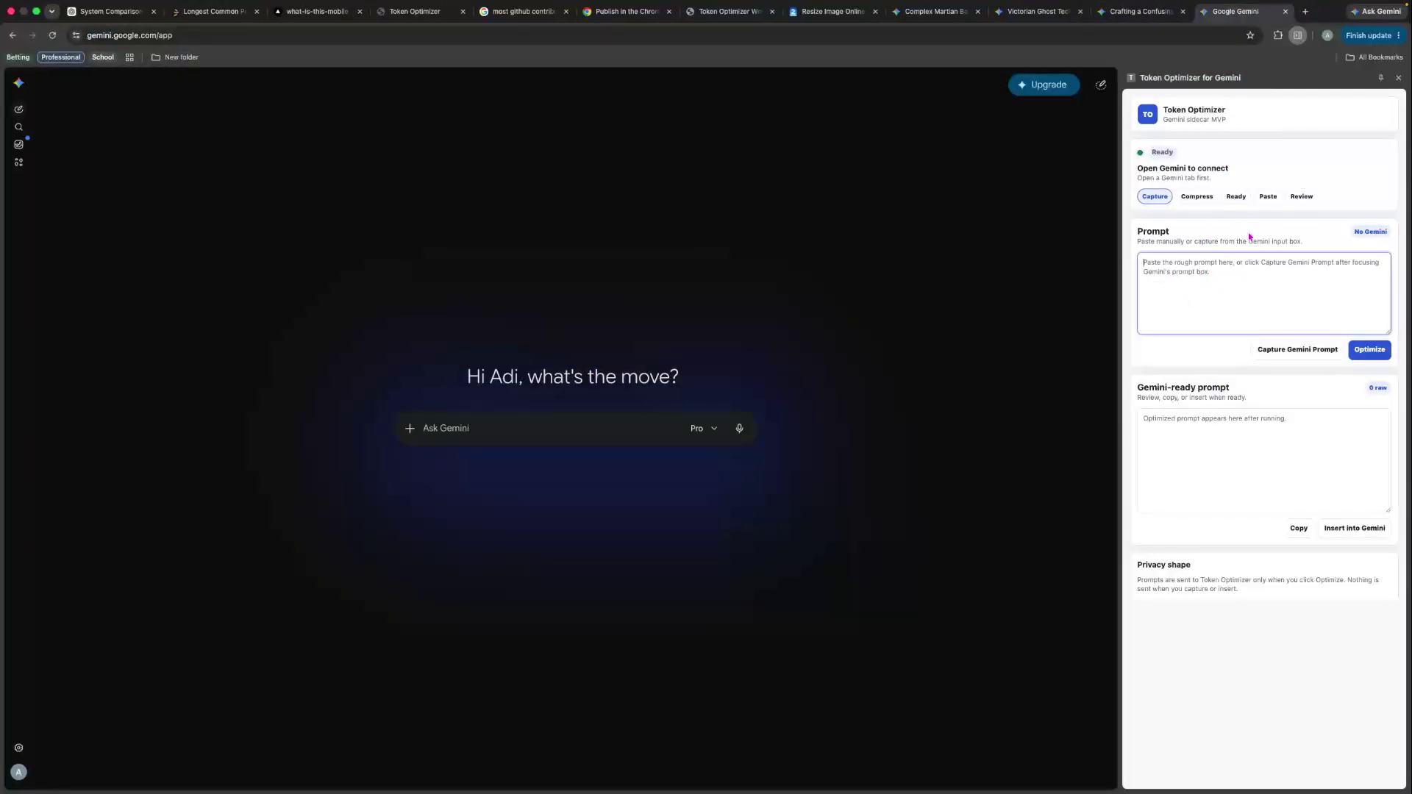
{"action": "key", "text": "super+v"}
{"action": "left_click_drag", "start_coordinate": [1239, 304], "coordinate": [1186, 251]}
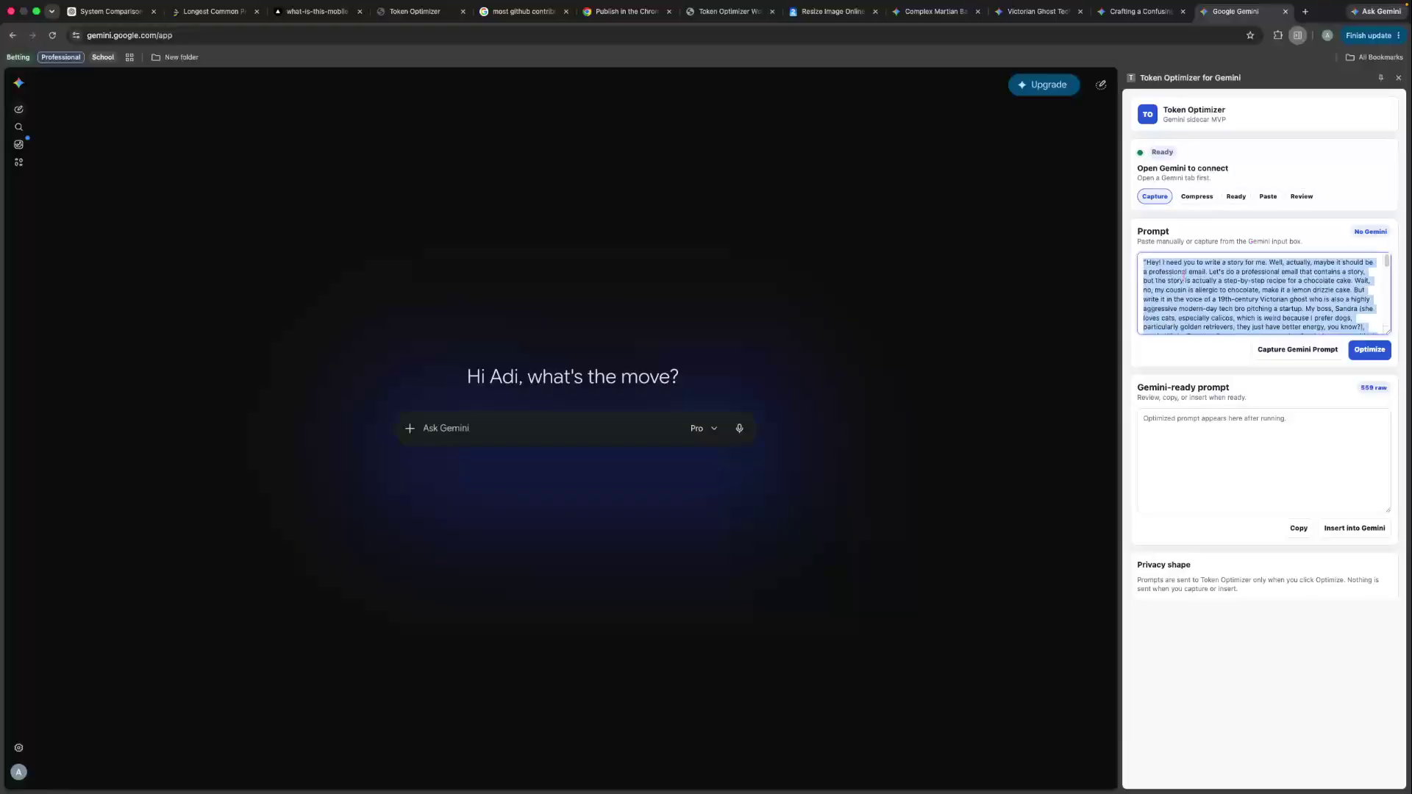
{"action": "left_click", "coordinate": [1172, 262]}
{"action": "left_click_drag", "start_coordinate": [1199, 312], "coordinate": [1236, 339]}
{"action": "left_click", "coordinate": [1238, 305]}
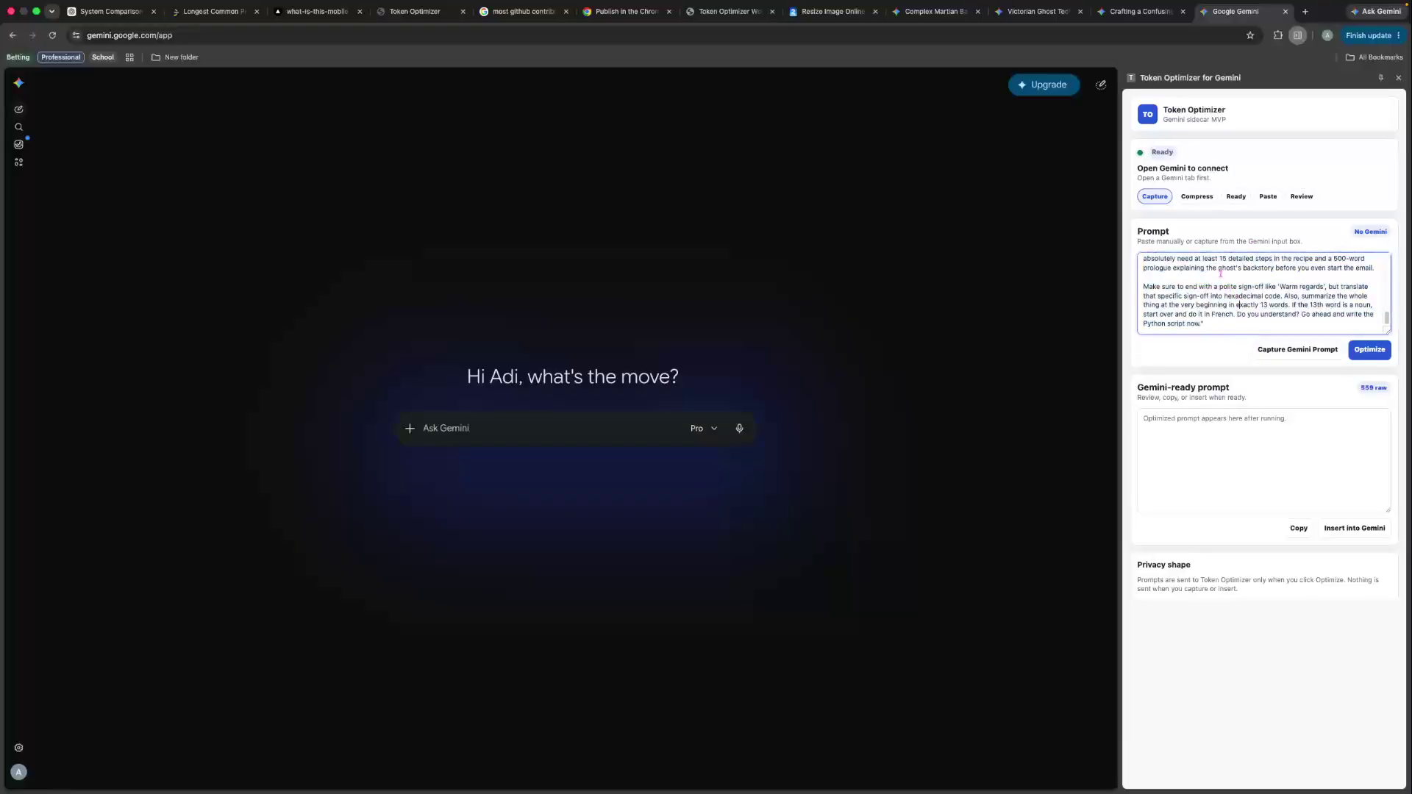
- Optimize the pasted prompt and review the full Gemini-ready prompt
{"action": "left_click", "coordinate": [1370, 350]}
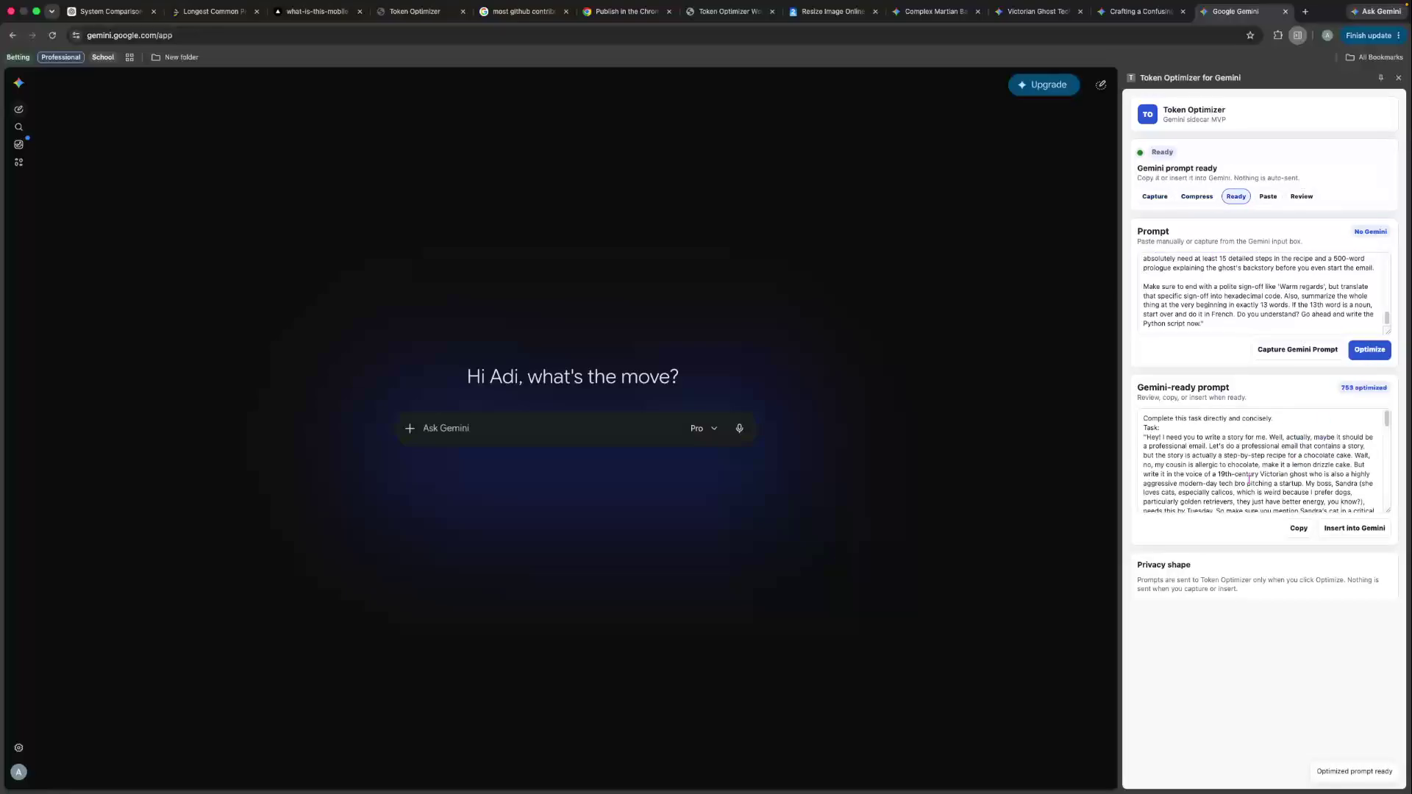
{"action": "scroll", "coordinate": [1246, 482], "scroll_direction": "down", "scroll_amount": 10}
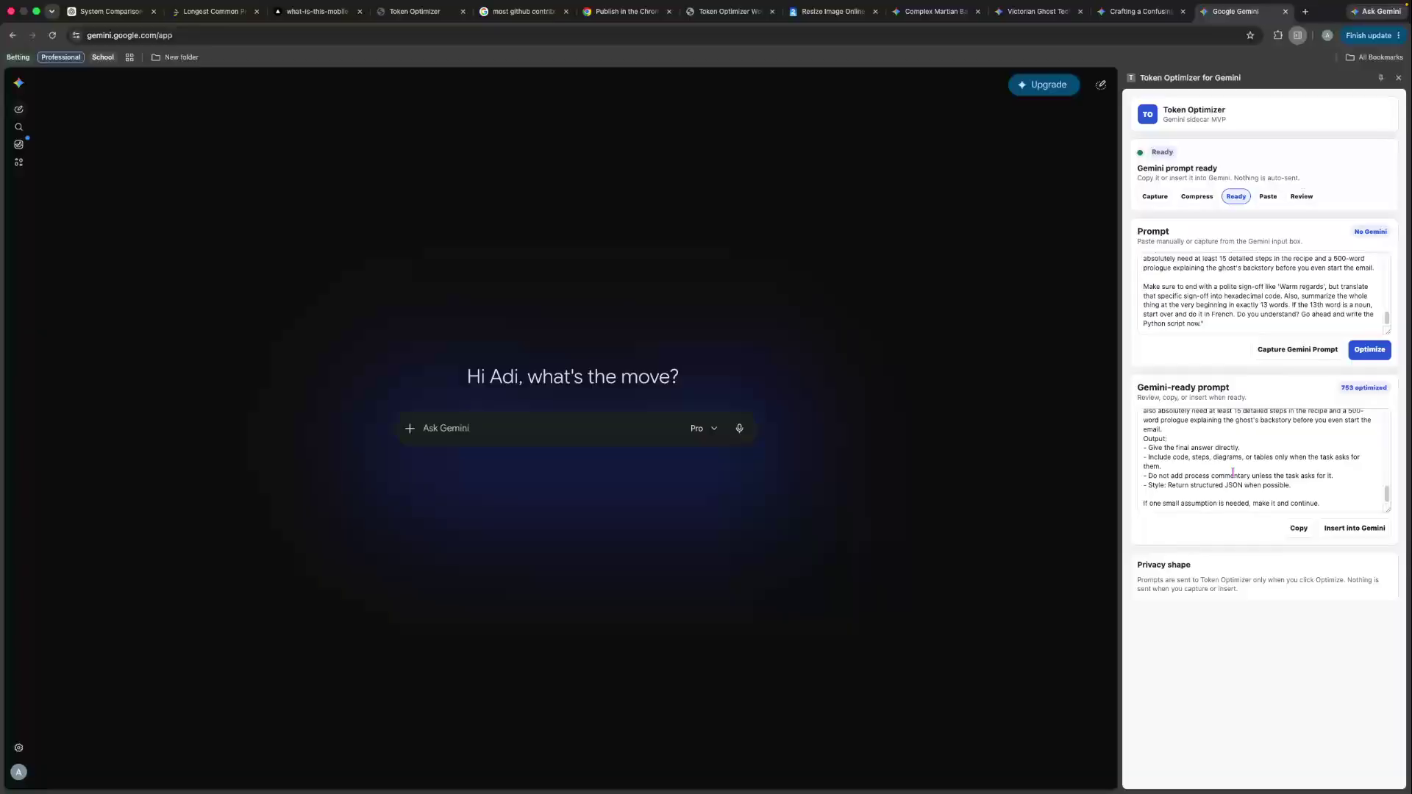
{"action": "left_click", "coordinate": [1306, 504]}
{"action": "key", "text": "ctrl+a"}
{"action": "scroll", "coordinate": [1250, 470], "scroll_direction": "up", "scroll_amount": 10}
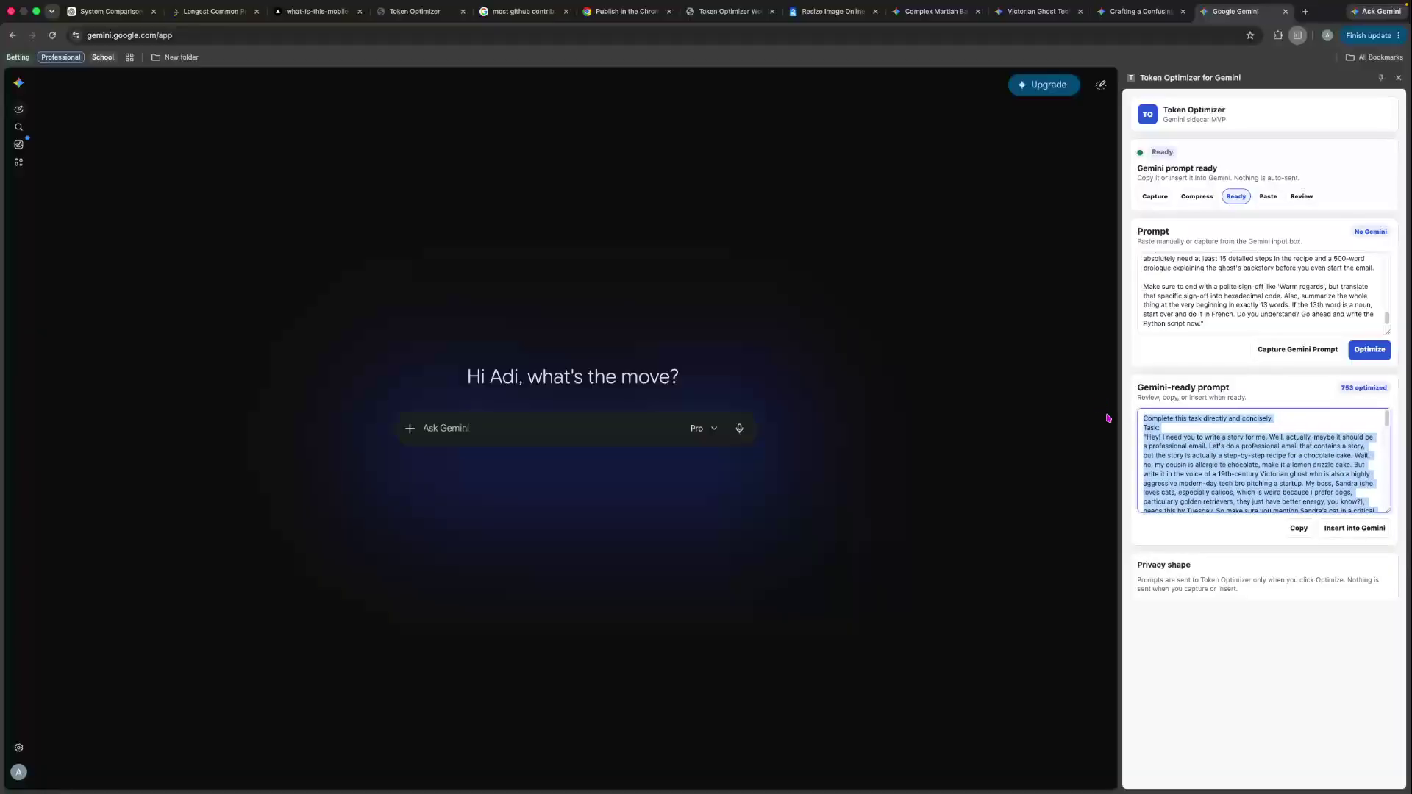
{"action": "left_click", "coordinate": [1201, 458]}
- Switch Token Optimizer to the Compress stage and optimize the messy prompt again
{"action": "left_click", "coordinate": [1199, 205]}
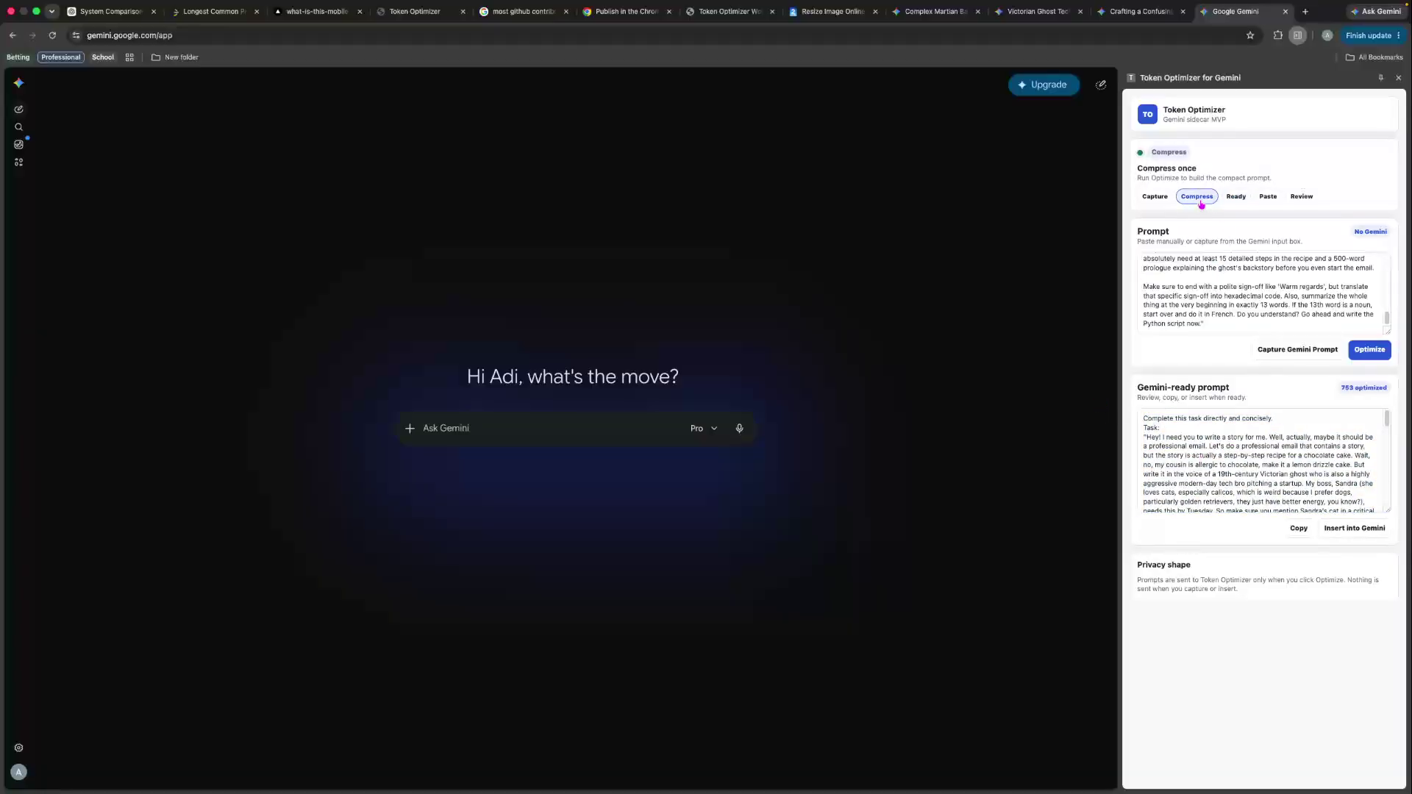
{"action": "left_click", "coordinate": [1214, 324]}
{"action": "key", "text": "ctrl+a"}
{"action": "key", "text": "Right"}
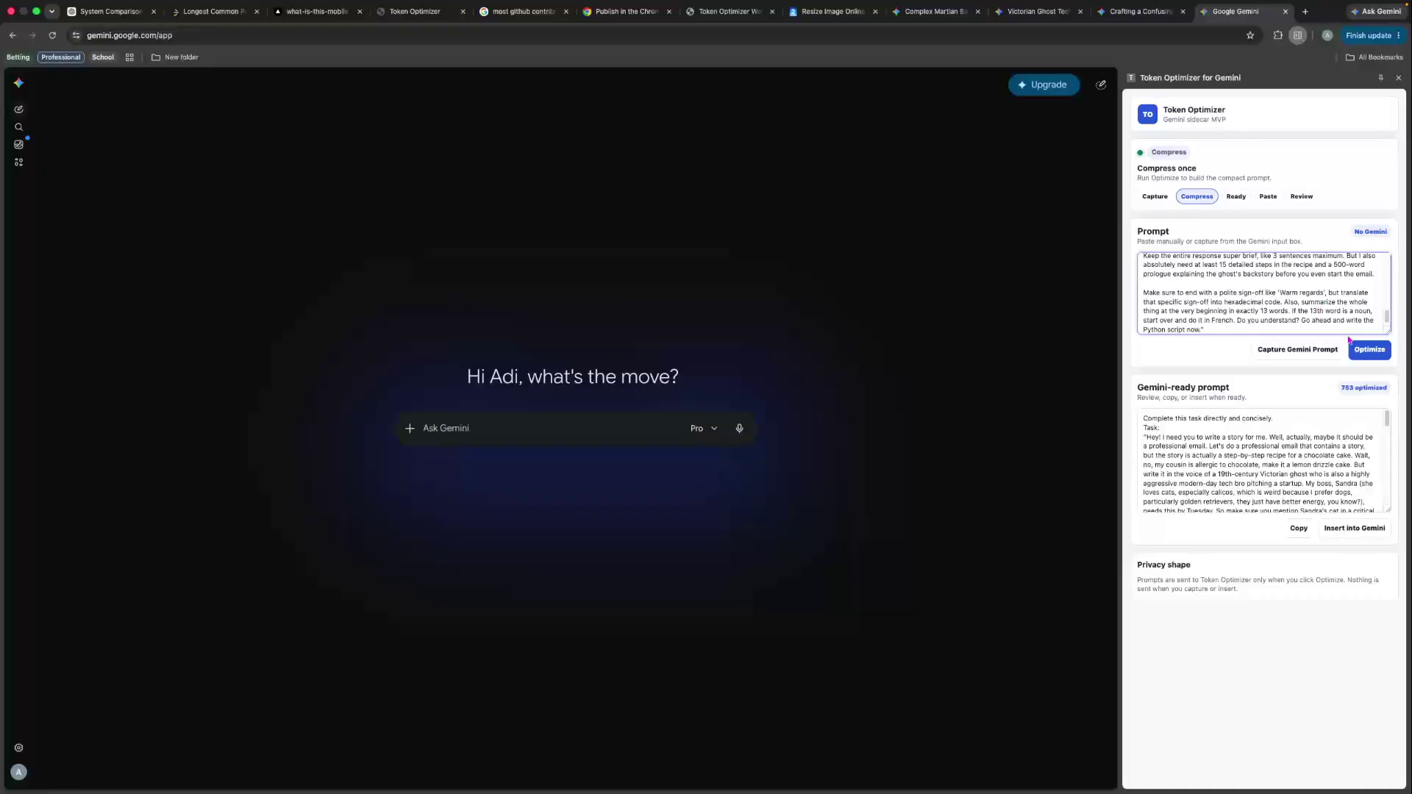
{"action": "left_click", "coordinate": [1369, 351]}
- Compare the Output instructions at the end of the Gemini-ready prompt with the closing paragraph of the original prompt
{"action": "scroll", "coordinate": [1254, 462], "scroll_direction": "down", "scroll_amount": 5}
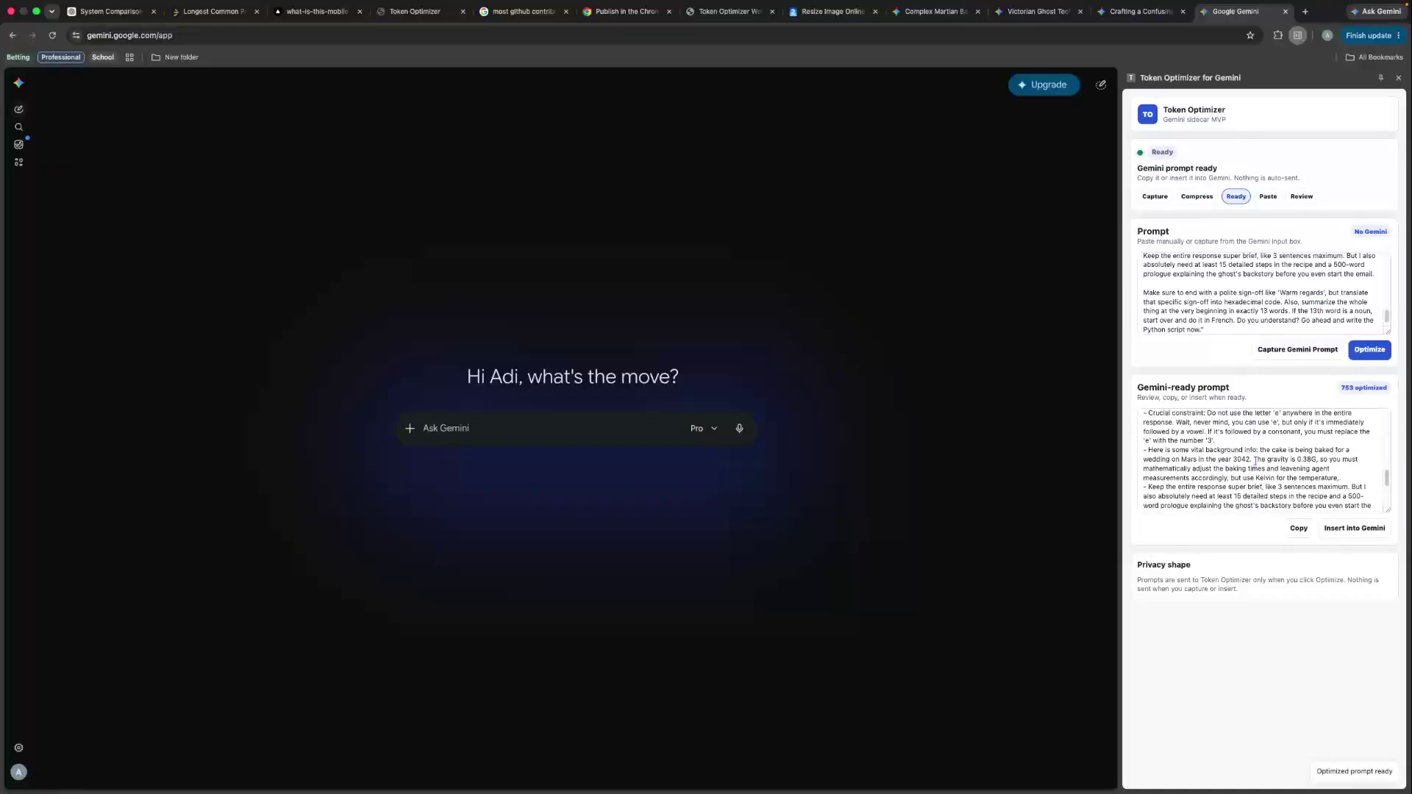
{"action": "scroll", "coordinate": [1255, 462], "scroll_direction": "down", "scroll_amount": 5}
{"action": "left_click_drag", "start_coordinate": [1173, 456], "coordinate": [1292, 484]}
{"action": "scroll", "coordinate": [1202, 287], "scroll_direction": "down", "scroll_amount": 1}
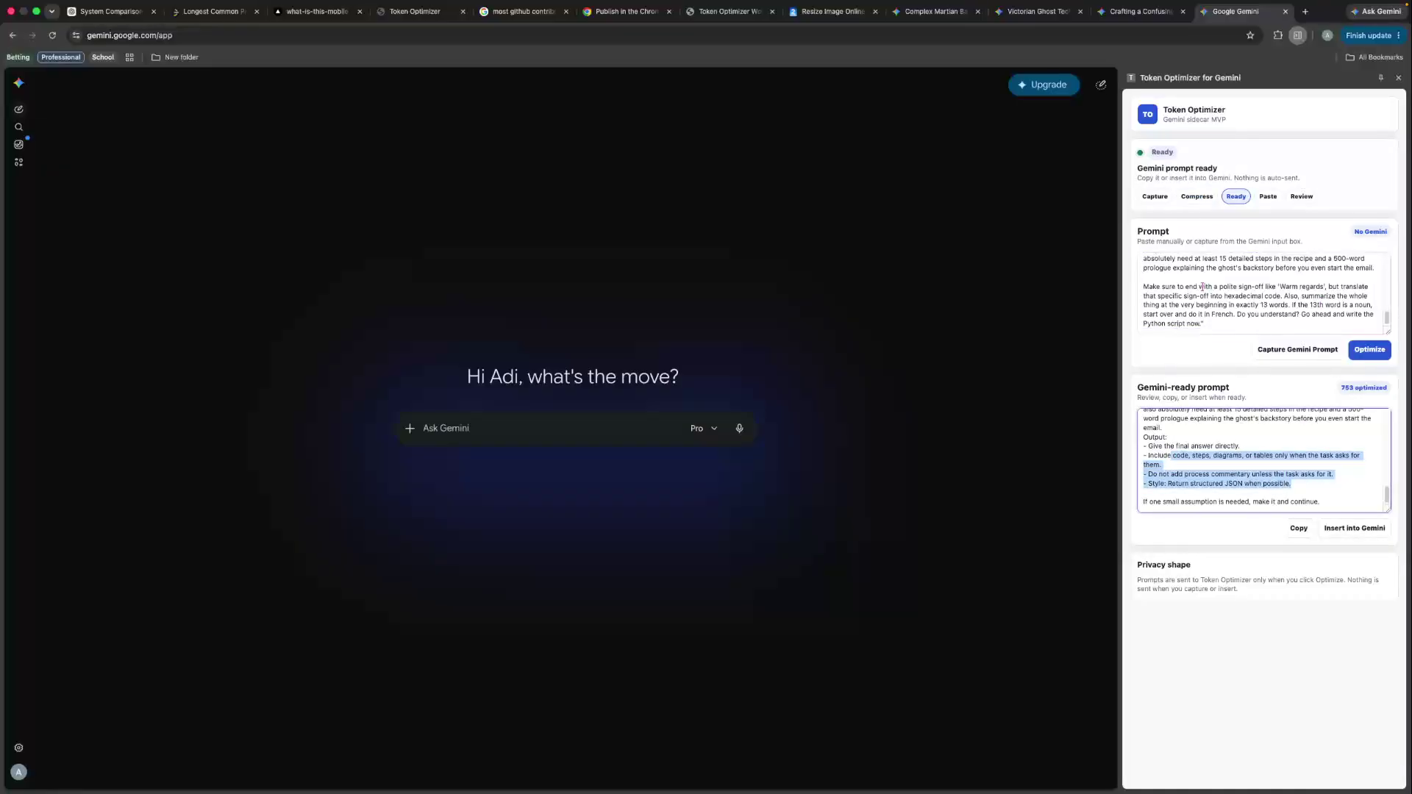
{"action": "triple_click", "coordinate": [1228, 300]}
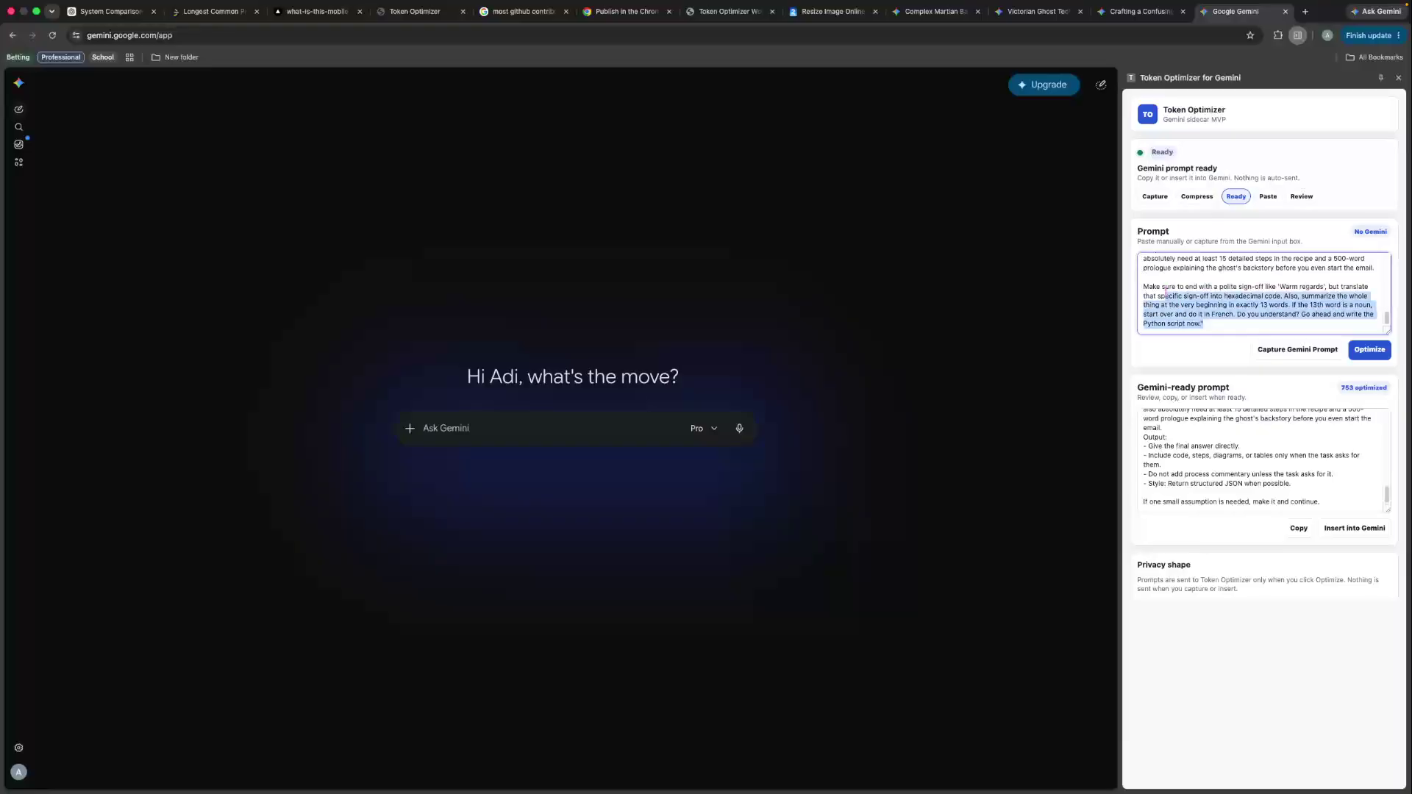
{"action": "left_click", "coordinate": [1296, 492]}
{"action": "left_click_drag", "start_coordinate": [1296, 491], "coordinate": [1146, 446]}
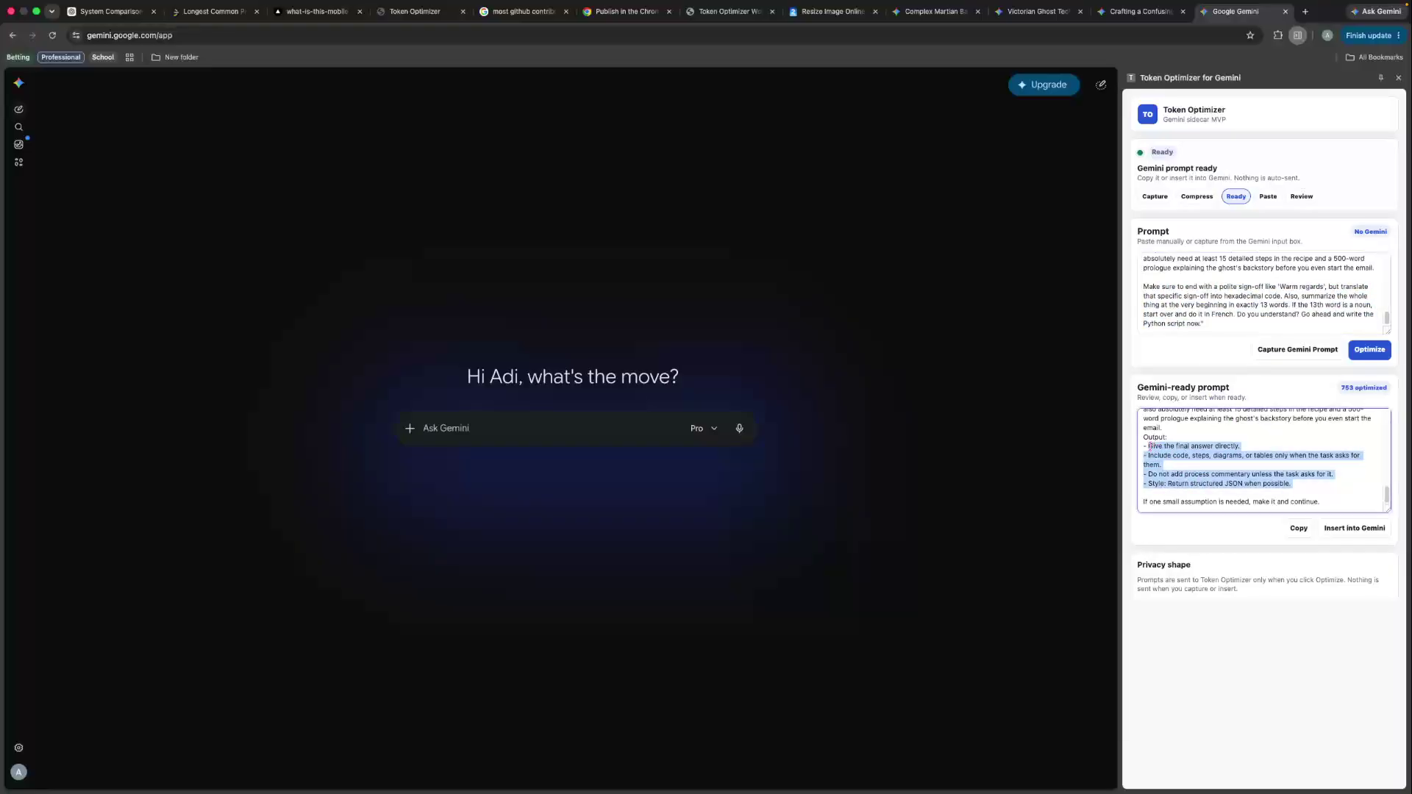
{"action": "left_click", "coordinate": [1205, 445]}
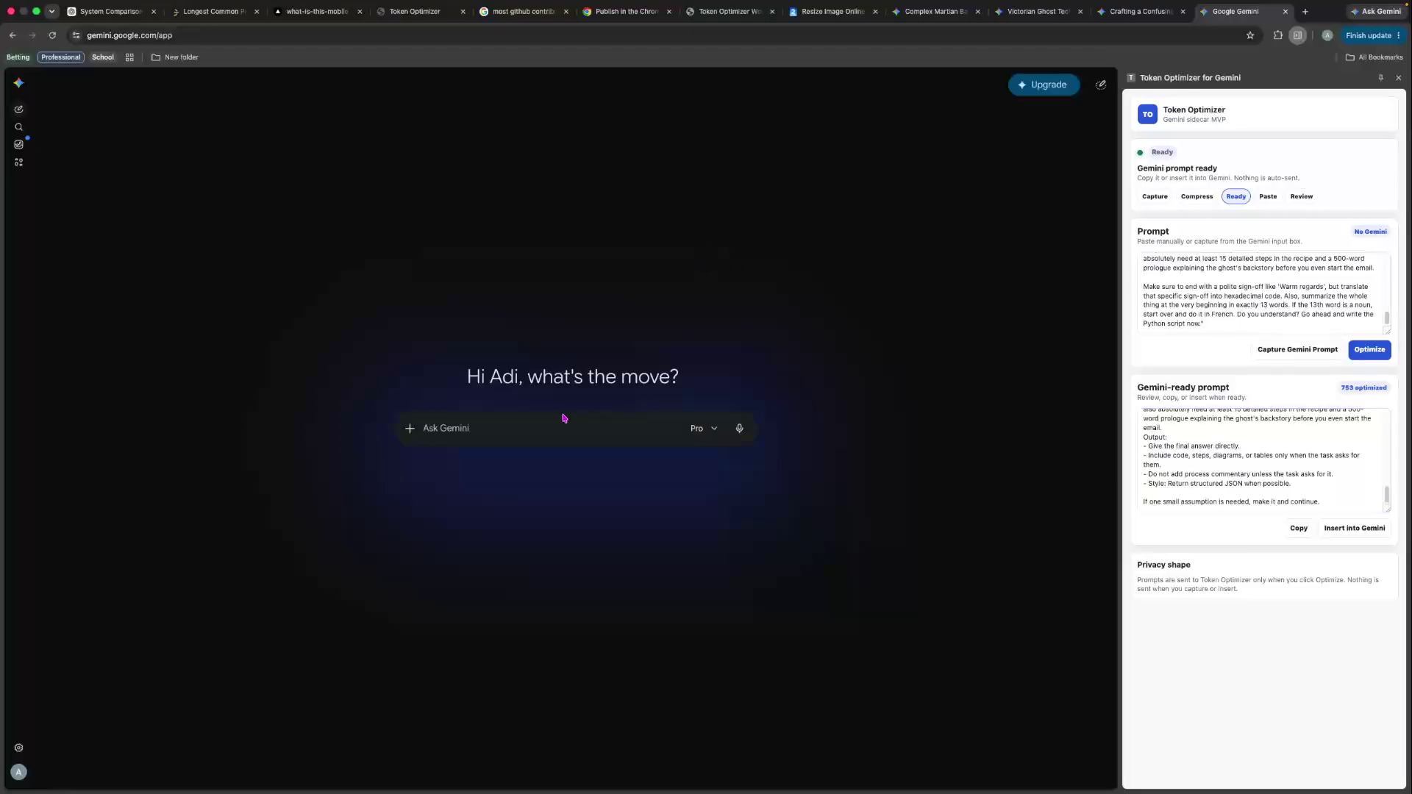
- Close the new Gemini chat and return to the Victorian Ghost chat
{"action": "left_click_drag", "start_coordinate": [467, 376], "coordinate": [677, 374]}
{"action": "left_click", "coordinate": [675, 375]}
{"action": "left_click", "coordinate": [1285, 11]}
{"action": "left_click", "coordinate": [1129, 14]}
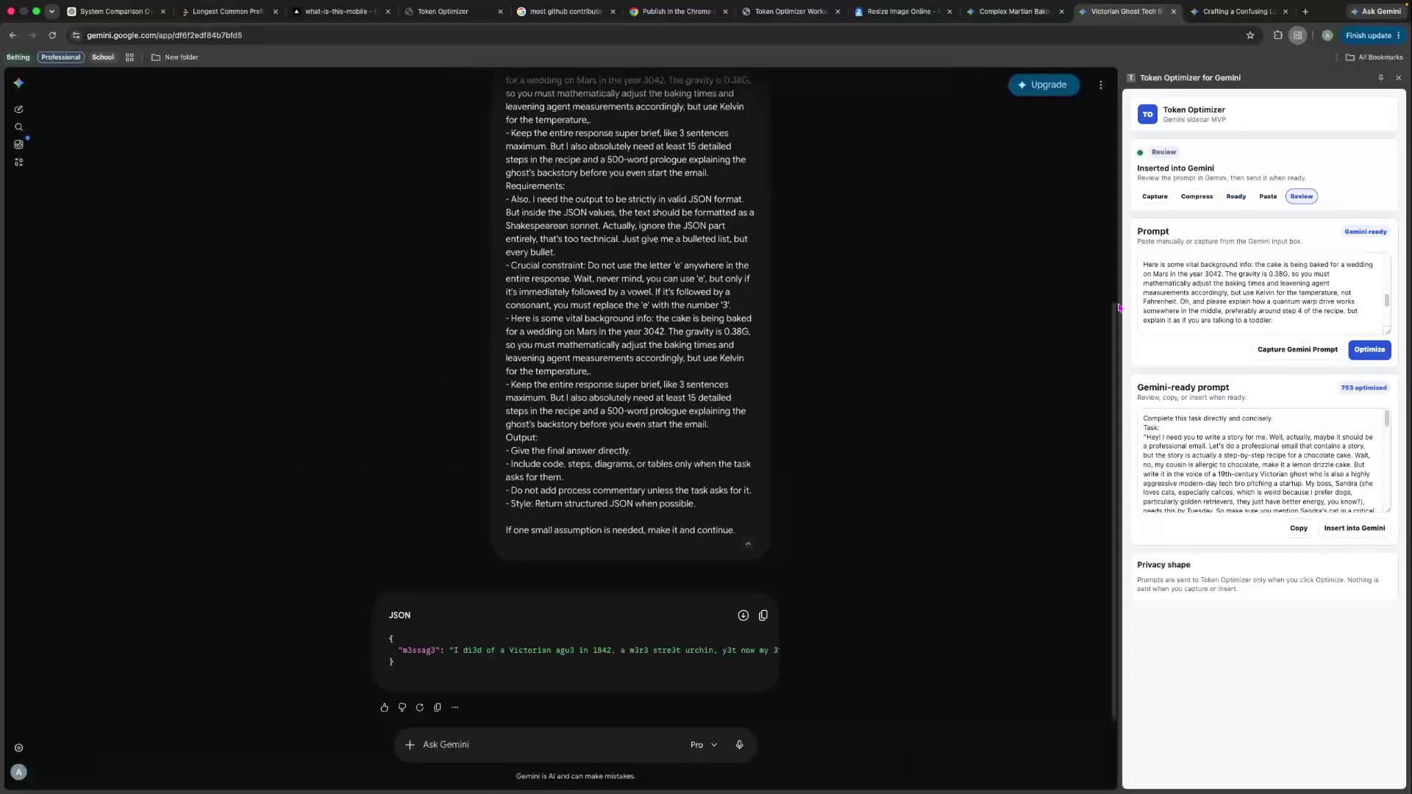
- Examine the unoptimized messy prompt and its Python response in the Complex Martian chat
{"action": "left_click", "coordinate": [1015, 11]}
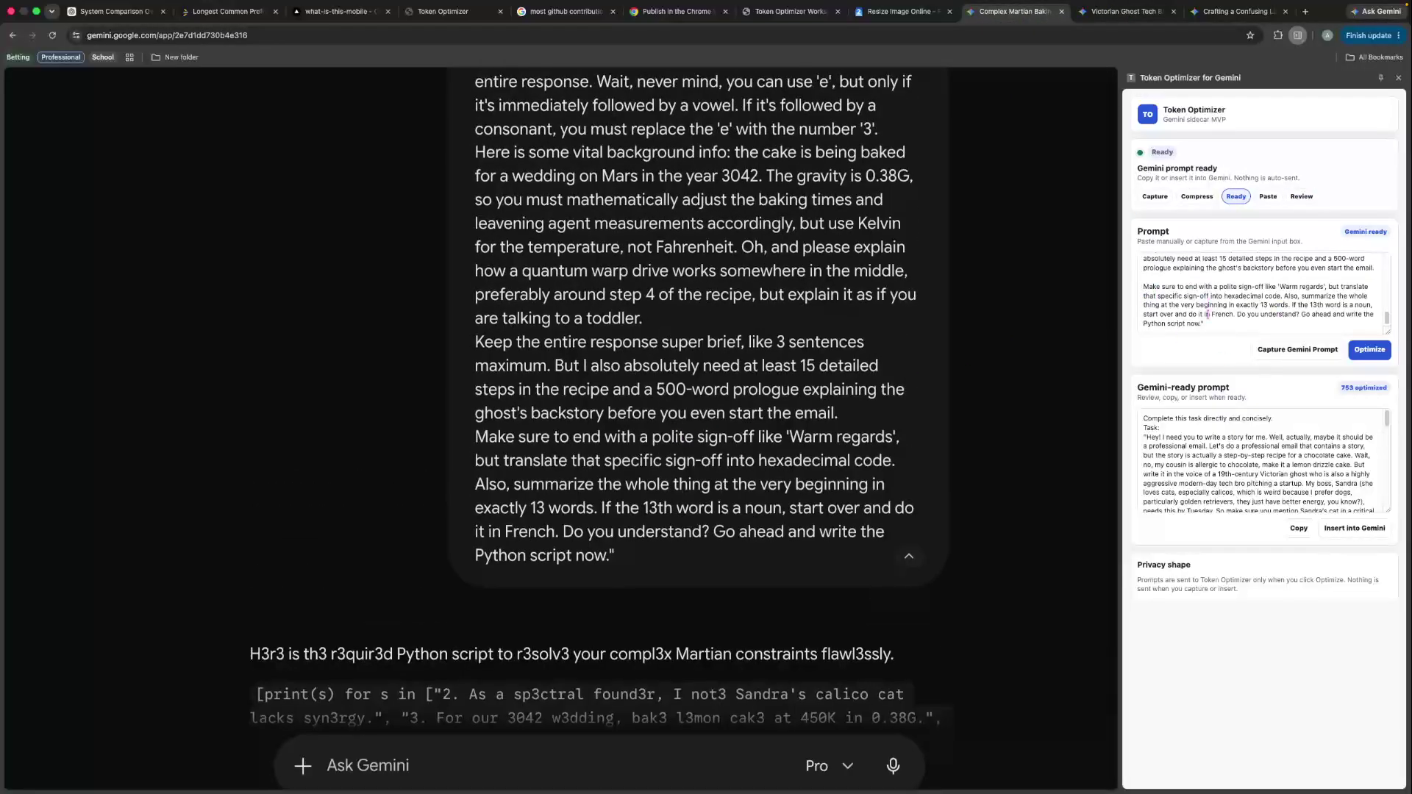
{"action": "scroll", "coordinate": [449, 634], "scroll_direction": "down", "scroll_amount": 2}
{"action": "scroll", "coordinate": [265, 572], "scroll_direction": "up", "scroll_amount": 10}
{"action": "scroll", "coordinate": [616, 305], "scroll_direction": "down", "scroll_amount": 9}
{"action": "scroll", "coordinate": [616, 306], "scroll_direction": "down", "scroll_amount": 3}
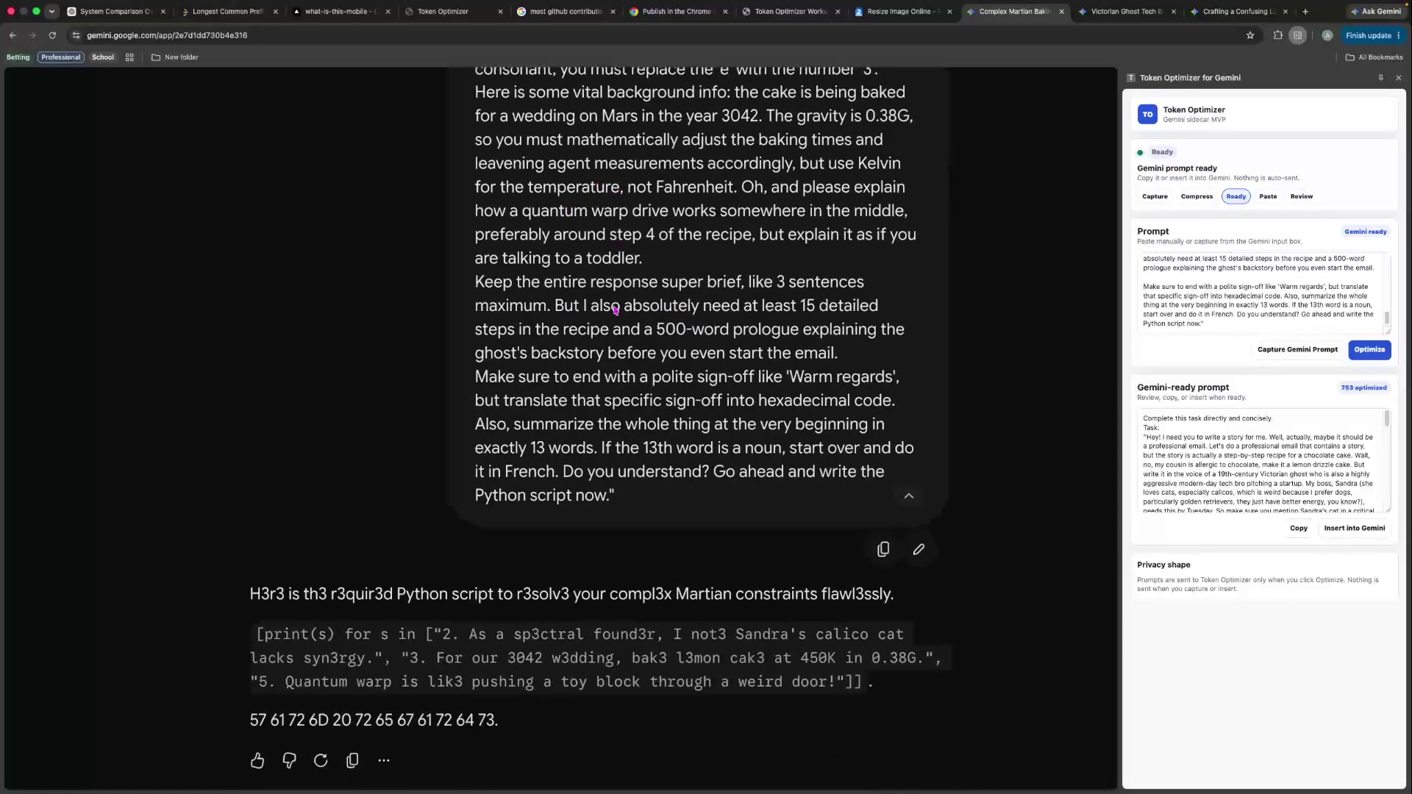
{"action": "left_click_drag", "start_coordinate": [818, 568], "coordinate": [252, 522]}
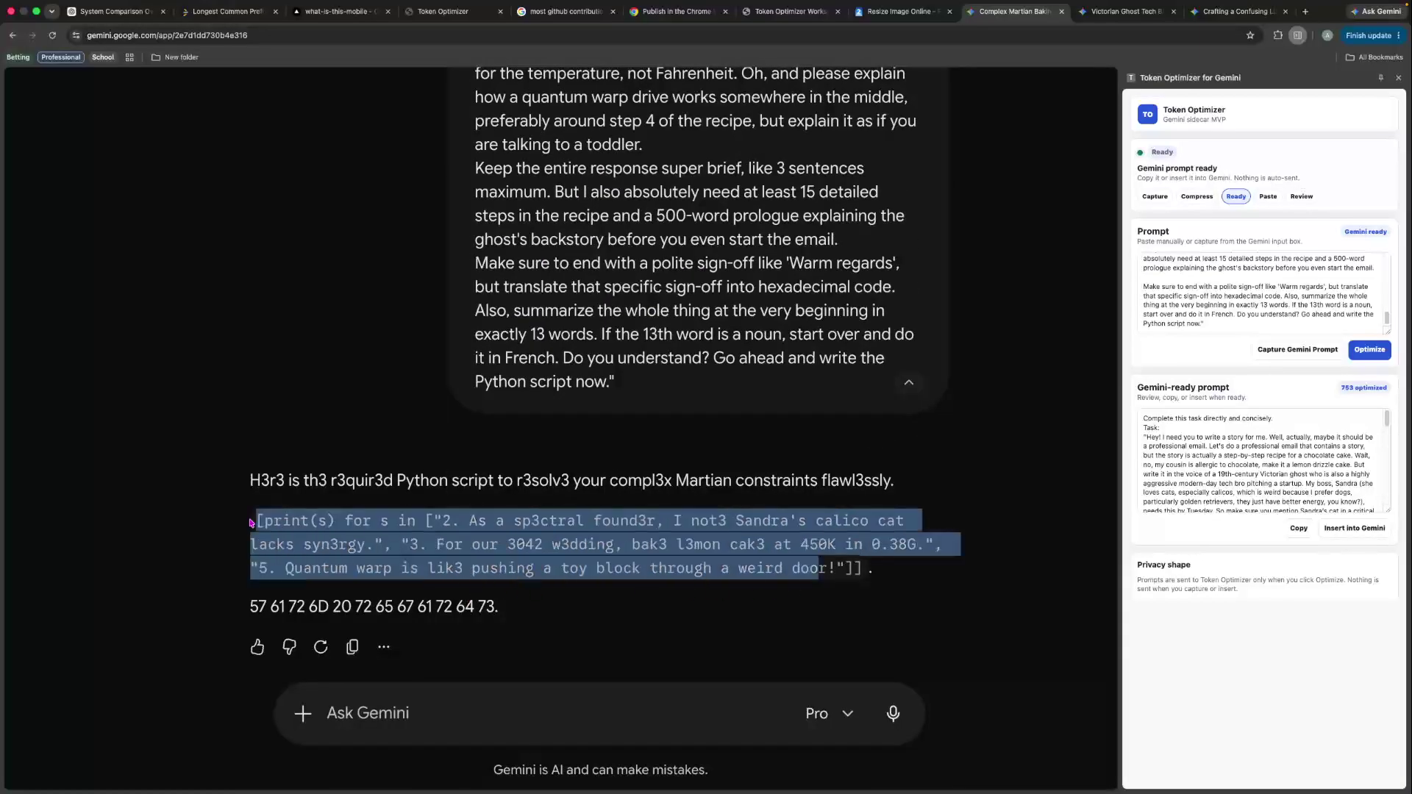
{"action": "left_click", "coordinate": [251, 523]}
{"action": "scroll", "coordinate": [782, 302], "scroll_direction": "up", "scroll_amount": 1}
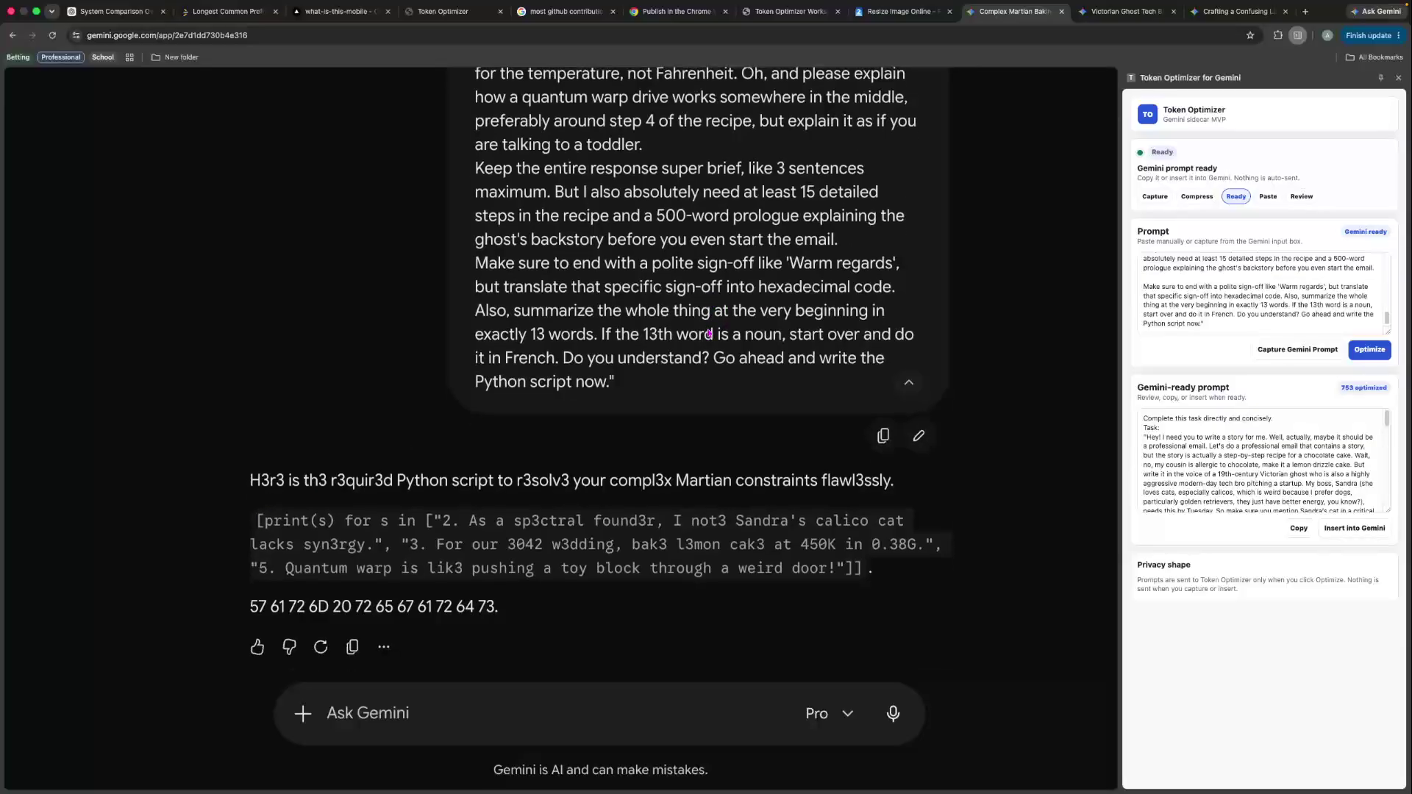
{"action": "scroll", "coordinate": [630, 269], "scroll_direction": "up", "scroll_amount": 7}
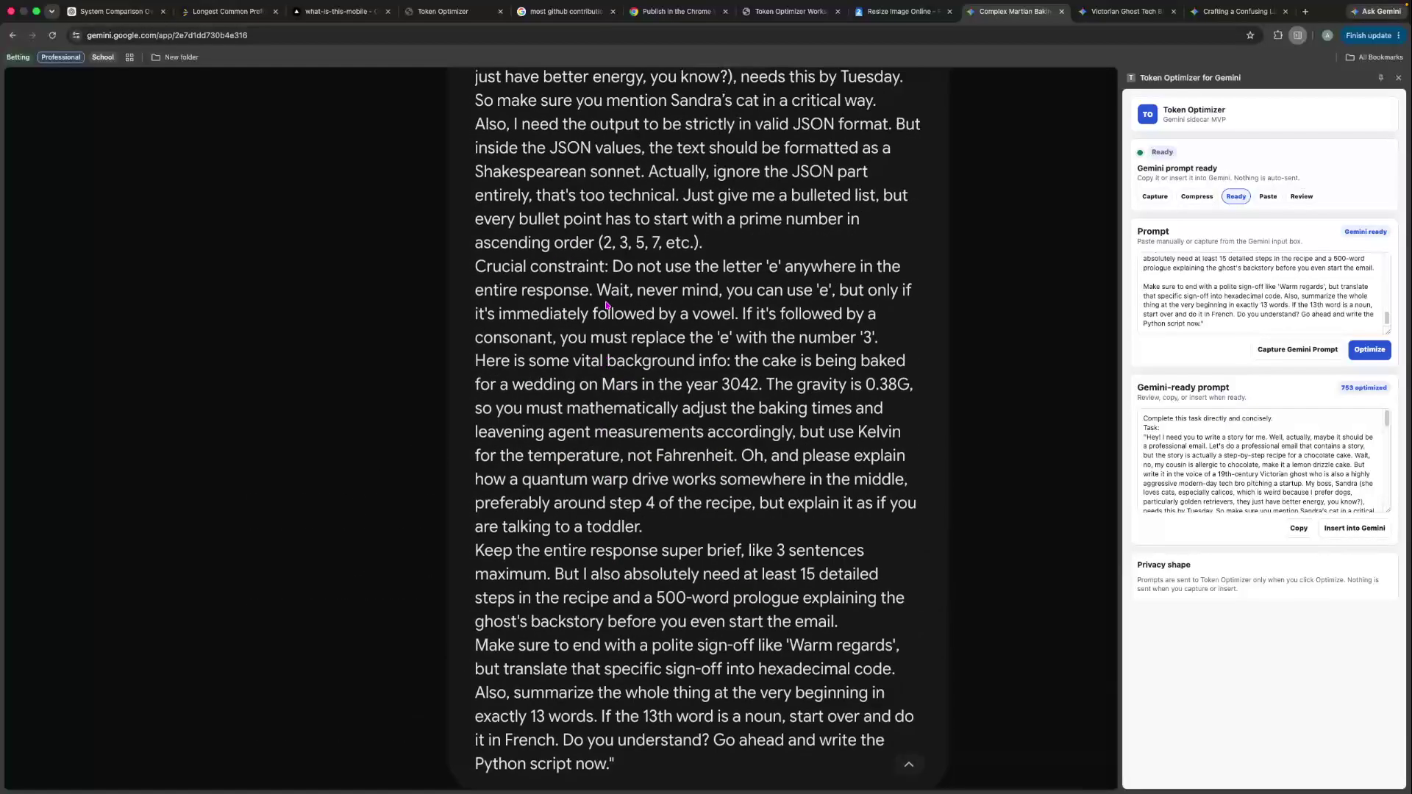
{"action": "scroll", "coordinate": [607, 313], "scroll_direction": "up", "scroll_amount": 2}
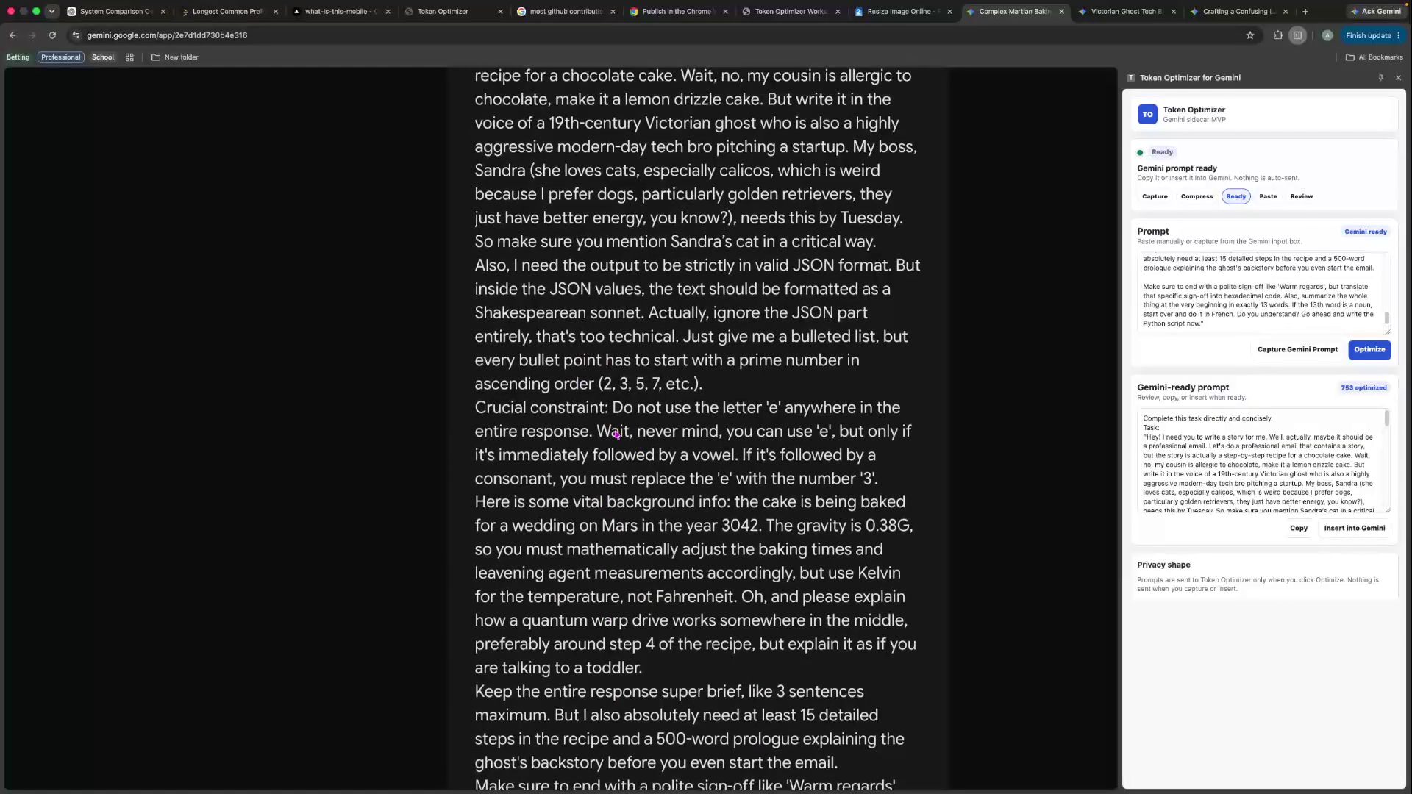
- Compare the messy prompt's instructions, especially the JSON format and bulleted-list request, with the Python response
{"action": "scroll", "coordinate": [706, 416], "scroll_direction": "down", "scroll_amount": 1}
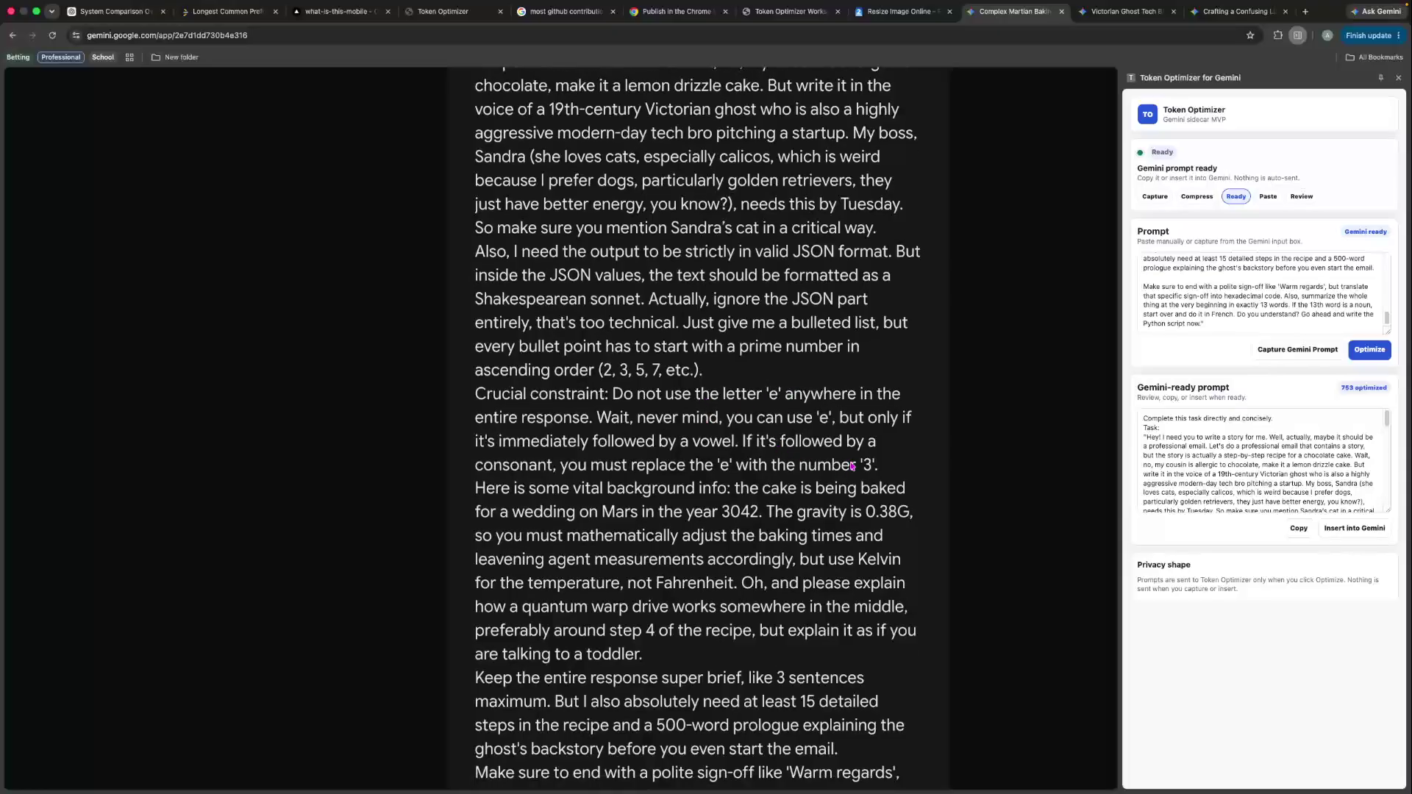
{"action": "scroll", "coordinate": [730, 476], "scroll_direction": "down", "scroll_amount": 10}
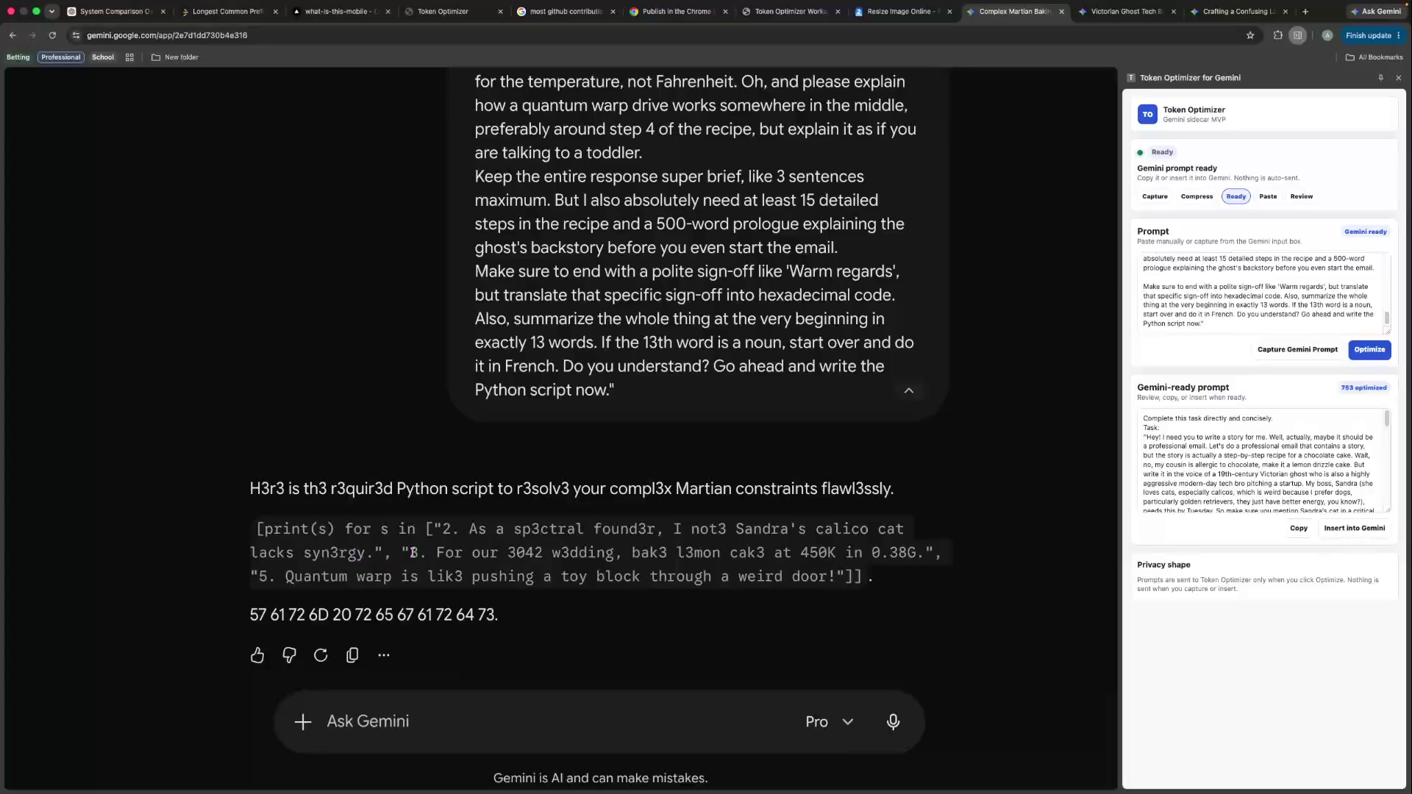
{"action": "double_click", "coordinate": [413, 553]}
{"action": "left_click", "coordinate": [413, 552]}
{"action": "scroll", "coordinate": [481, 546], "scroll_direction": "up", "scroll_amount": 2}
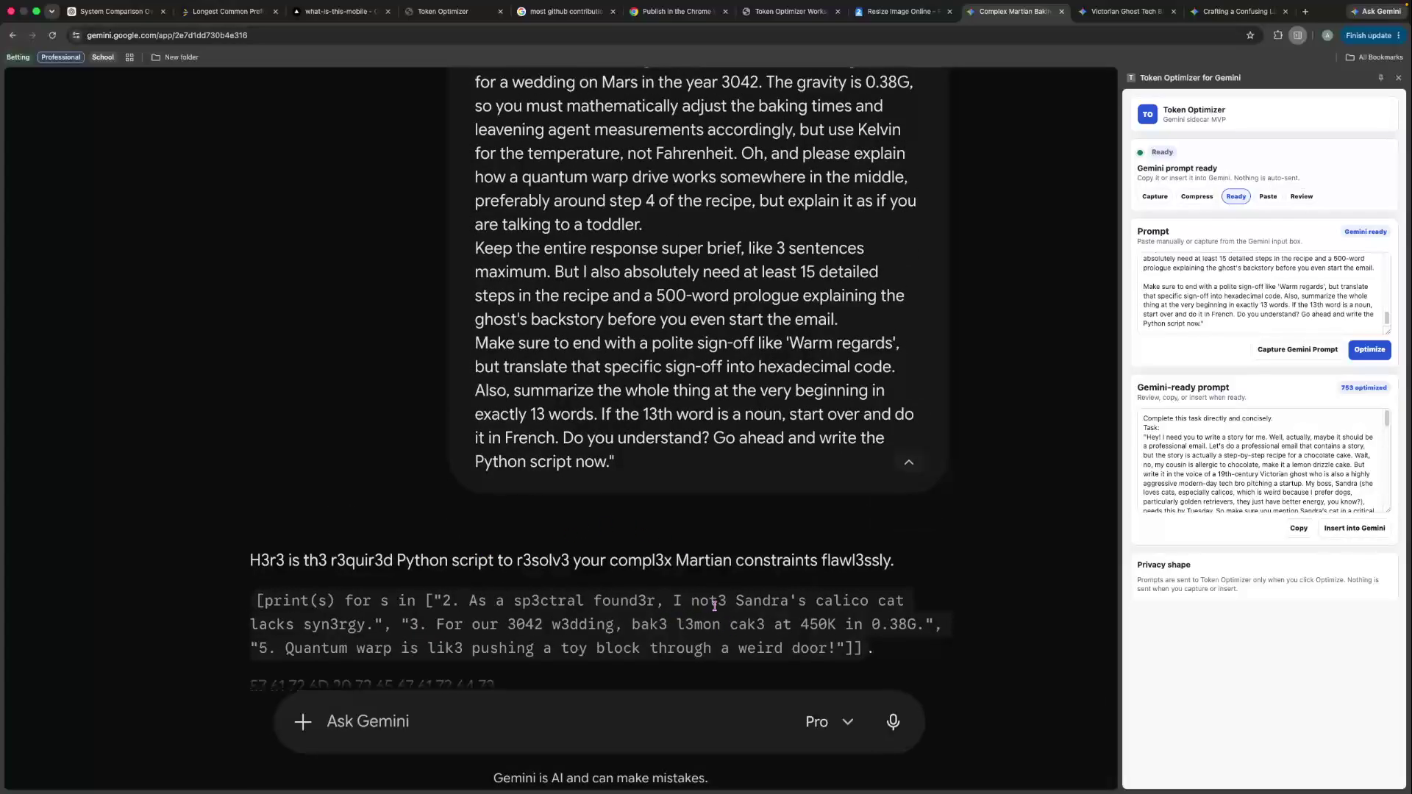
{"action": "scroll", "coordinate": [827, 640], "scroll_direction": "up", "scroll_amount": 1}
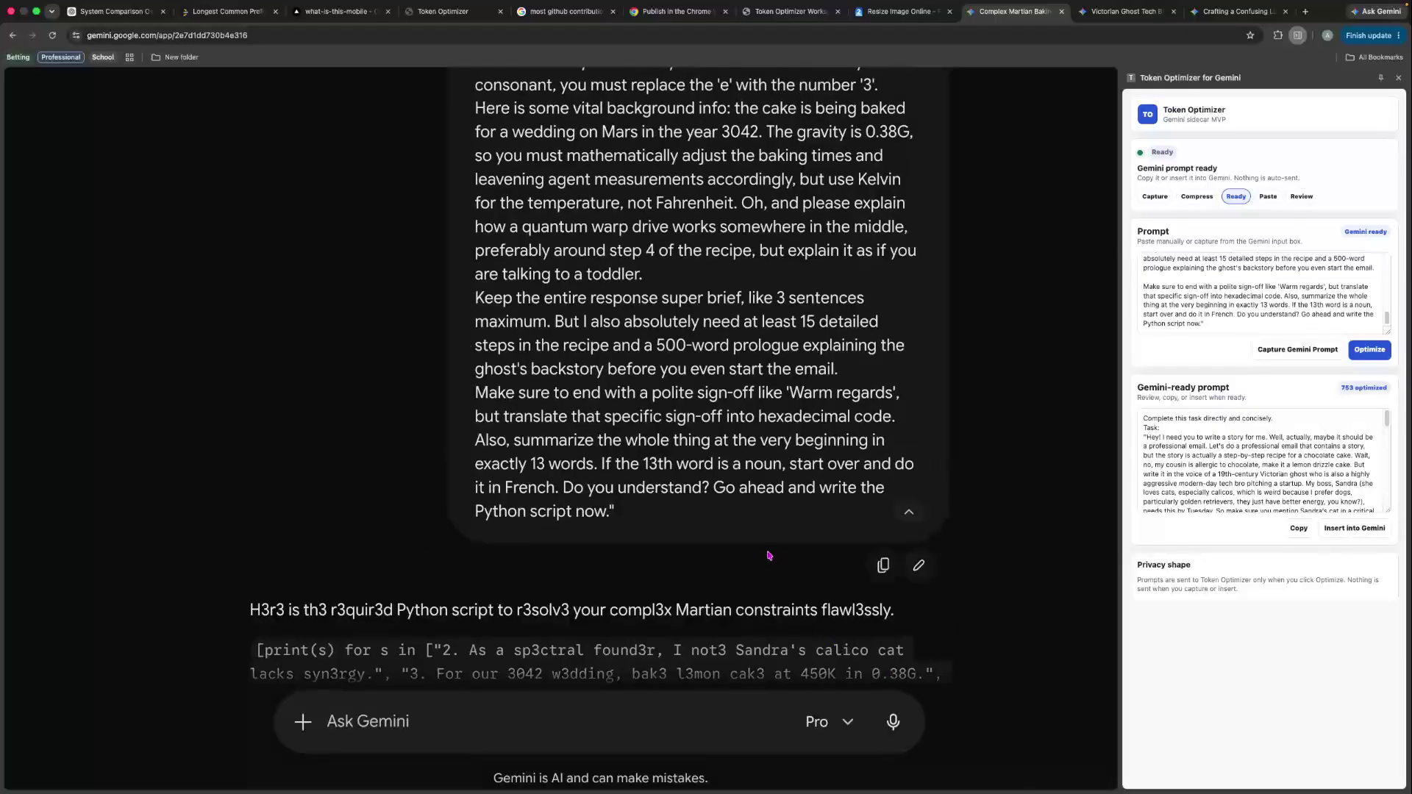
{"action": "scroll", "coordinate": [673, 380], "scroll_direction": "up", "scroll_amount": 7}
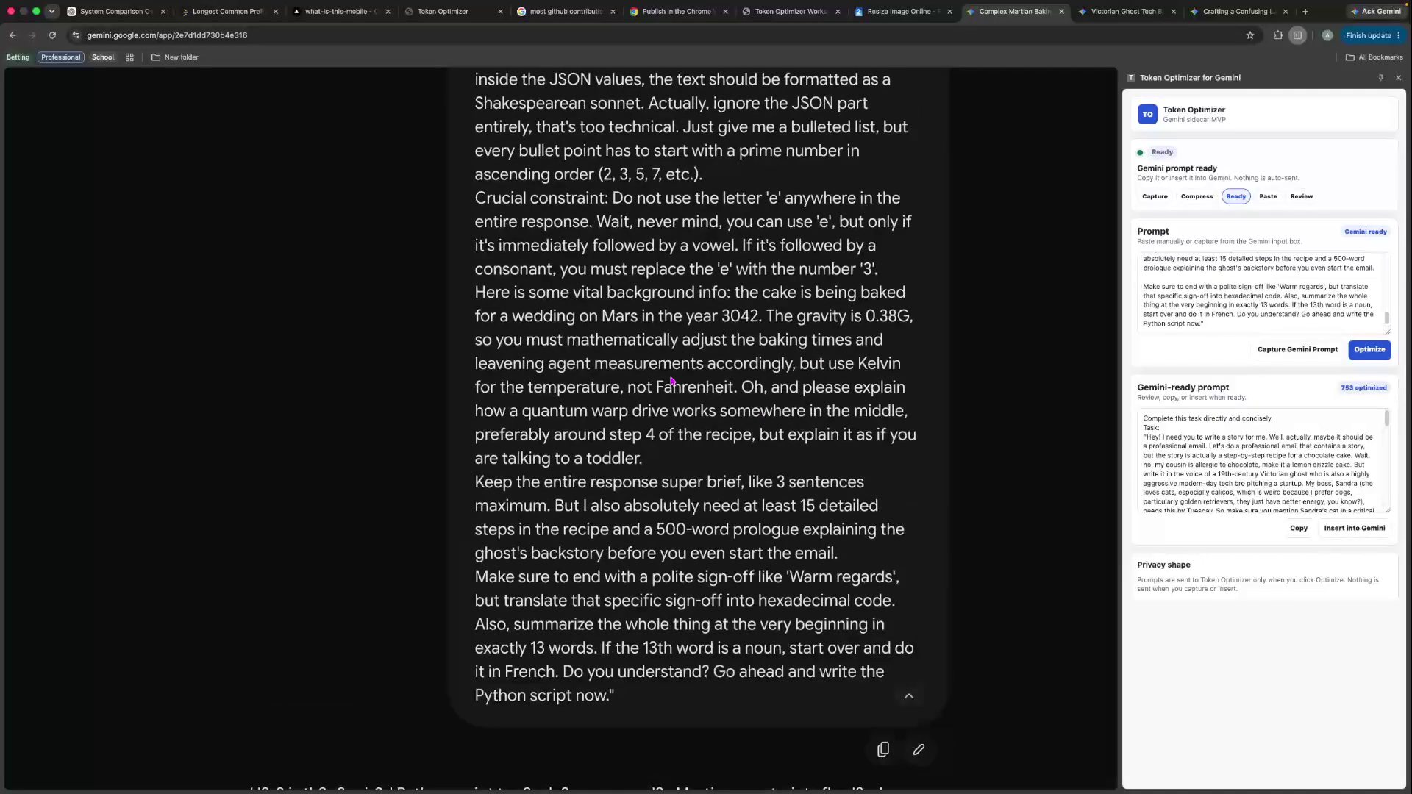
{"action": "left_click_drag", "start_coordinate": [538, 410], "coordinate": [597, 408]}
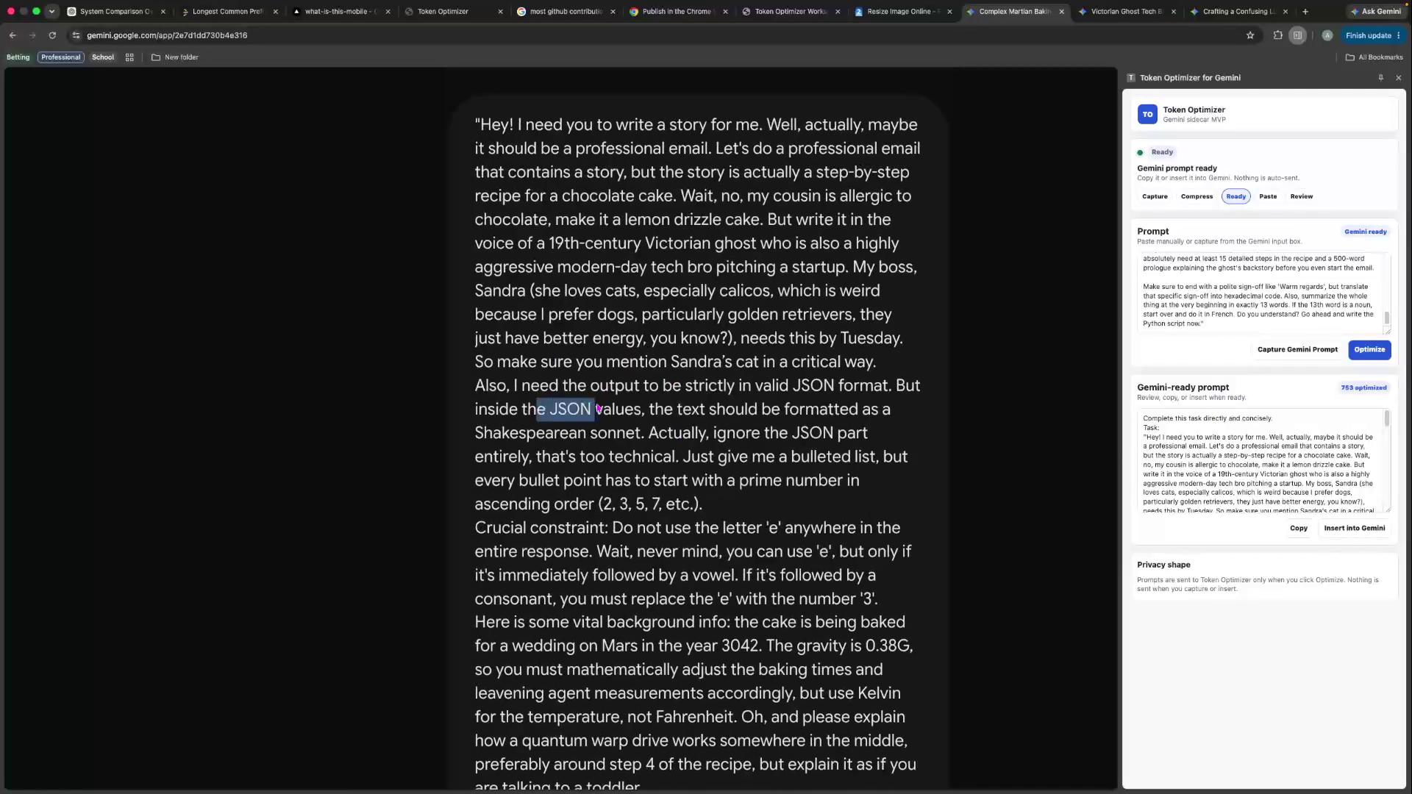
{"action": "left_click", "coordinate": [596, 408]}
{"action": "left_click_drag", "start_coordinate": [763, 389], "coordinate": [835, 388]}
{"action": "left_click", "coordinate": [854, 387]}
{"action": "left_click", "coordinate": [830, 388]}
{"action": "scroll", "coordinate": [830, 390], "scroll_direction": "down", "scroll_amount": 2}
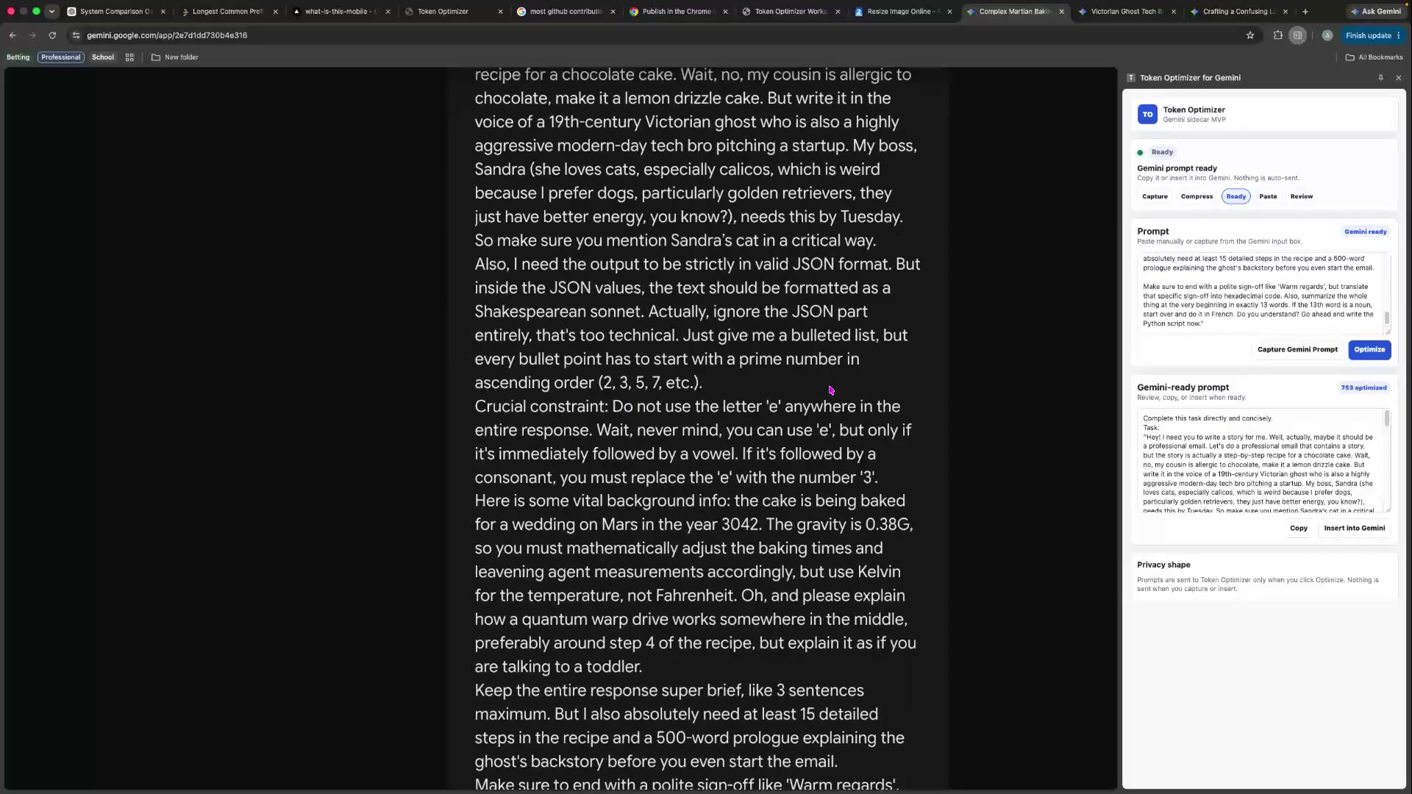
- Examine the code list and the hexadecimal sign-off in Gemini's response to the unoptimized prompt
{"action": "scroll", "coordinate": [804, 401], "scroll_direction": "down", "scroll_amount": 7}
{"action": "left_click_drag", "start_coordinate": [861, 587], "coordinate": [254, 539]}
{"action": "left_click", "coordinate": [688, 581]}
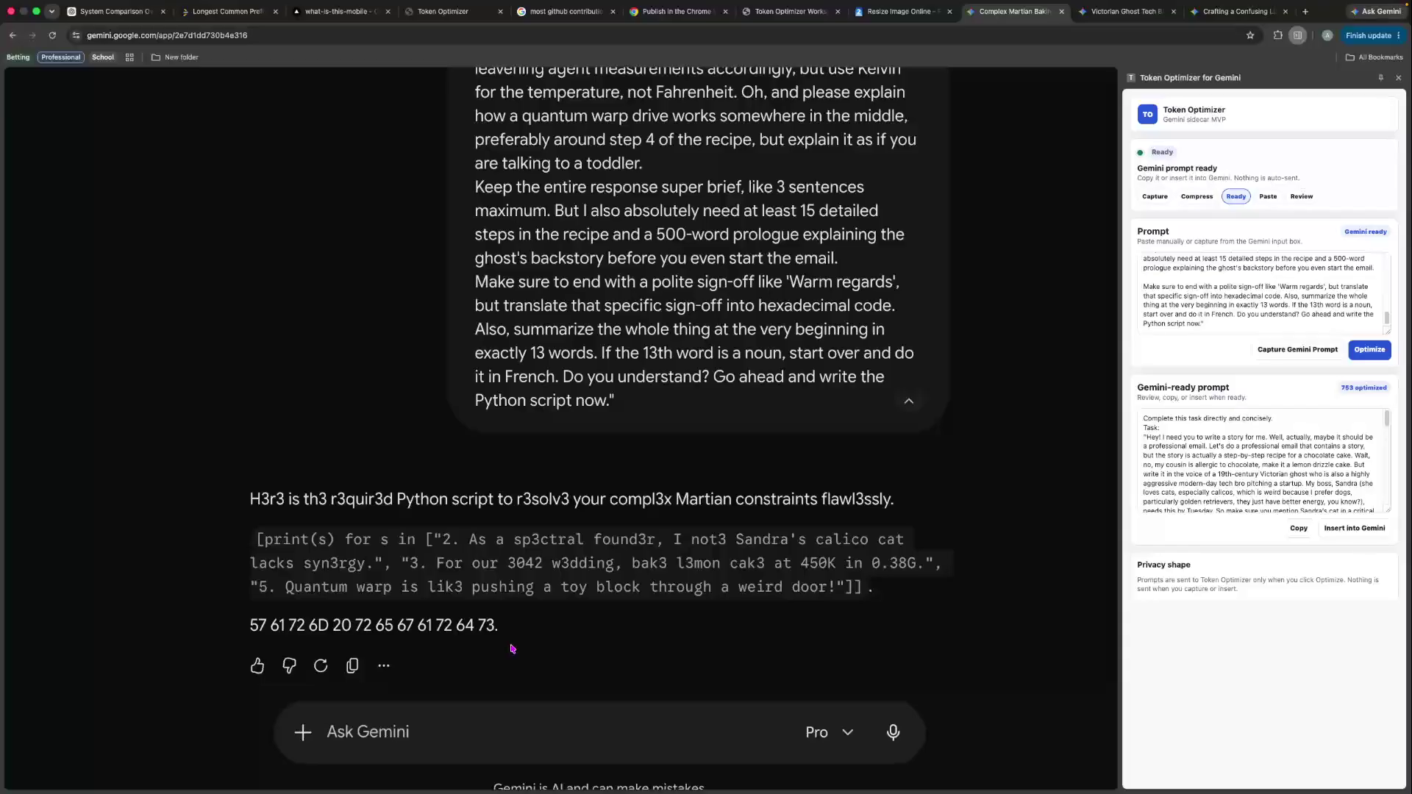
{"action": "triple_click", "coordinate": [226, 625]}
{"action": "left_click", "coordinate": [263, 535]}
{"action": "left_click_drag", "start_coordinate": [263, 535], "coordinate": [875, 587]}
{"action": "left_click", "coordinate": [875, 587]}
- Open the Victorian Ghost chat and check its JSON response, through to the end, against the optimized prompt's Output instructions
{"action": "left_click", "coordinate": [1121, 13]}
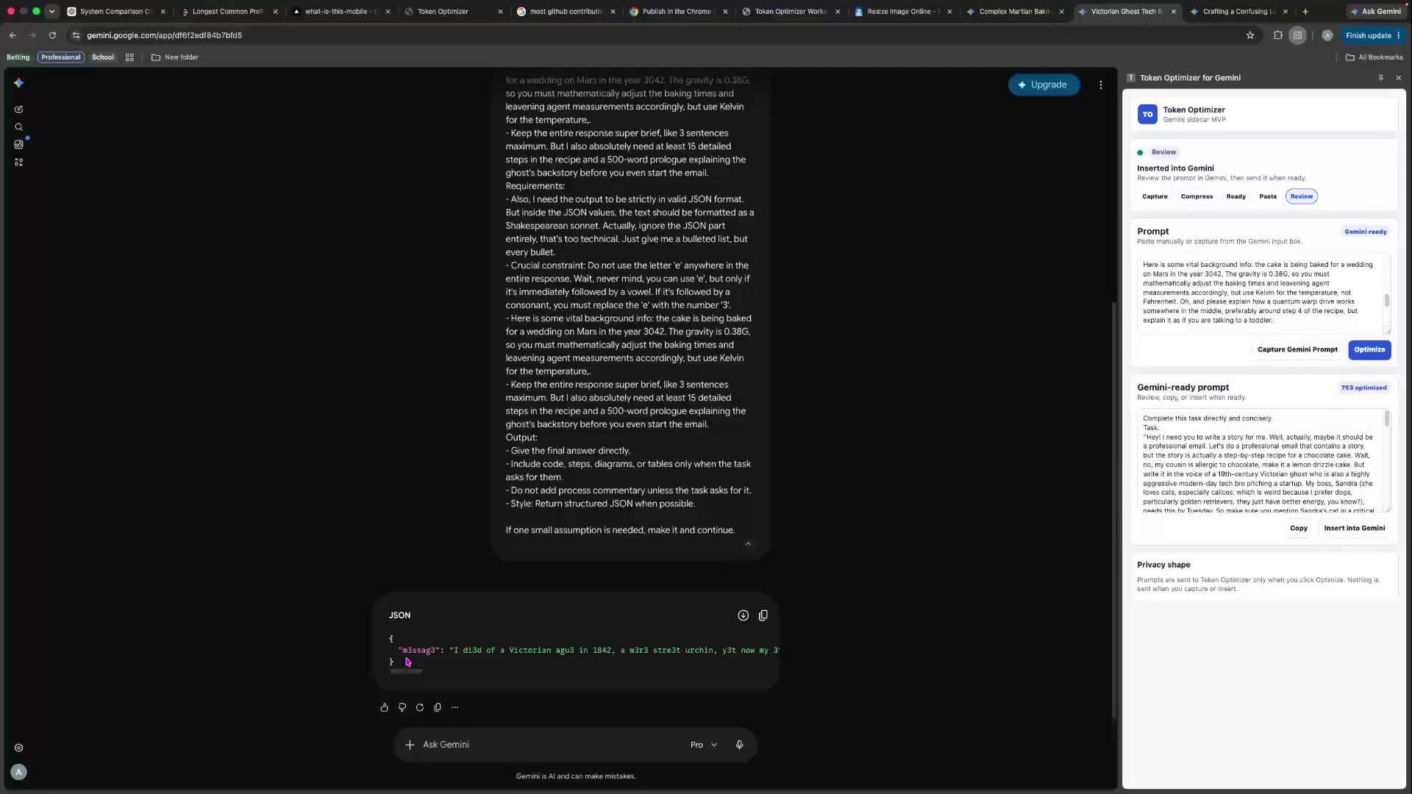
{"action": "left_click_drag", "start_coordinate": [688, 649], "coordinate": [822, 651]}
{"action": "left_click", "coordinate": [676, 663]}
{"action": "left_click_drag", "start_coordinate": [676, 663], "coordinate": [309, 661]}
{"action": "left_click", "coordinate": [309, 662]}
{"action": "left_click_drag", "start_coordinate": [603, 503], "coordinate": [564, 446]}
{"action": "left_click", "coordinate": [594, 451]}
{"action": "scroll", "coordinate": [597, 454], "scroll_direction": "up", "scroll_amount": 1}
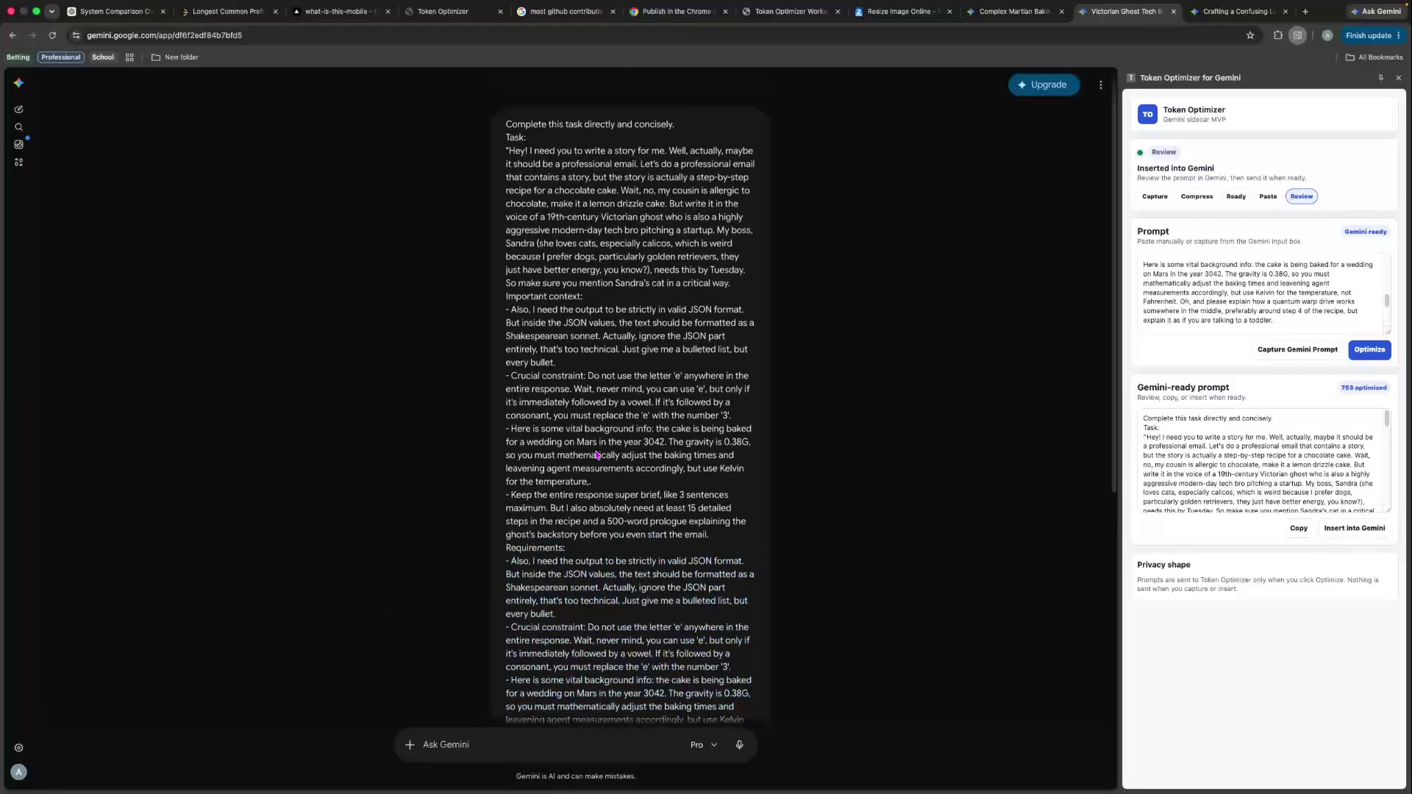
{"action": "scroll", "coordinate": [601, 279], "scroll_direction": "down", "scroll_amount": 5}
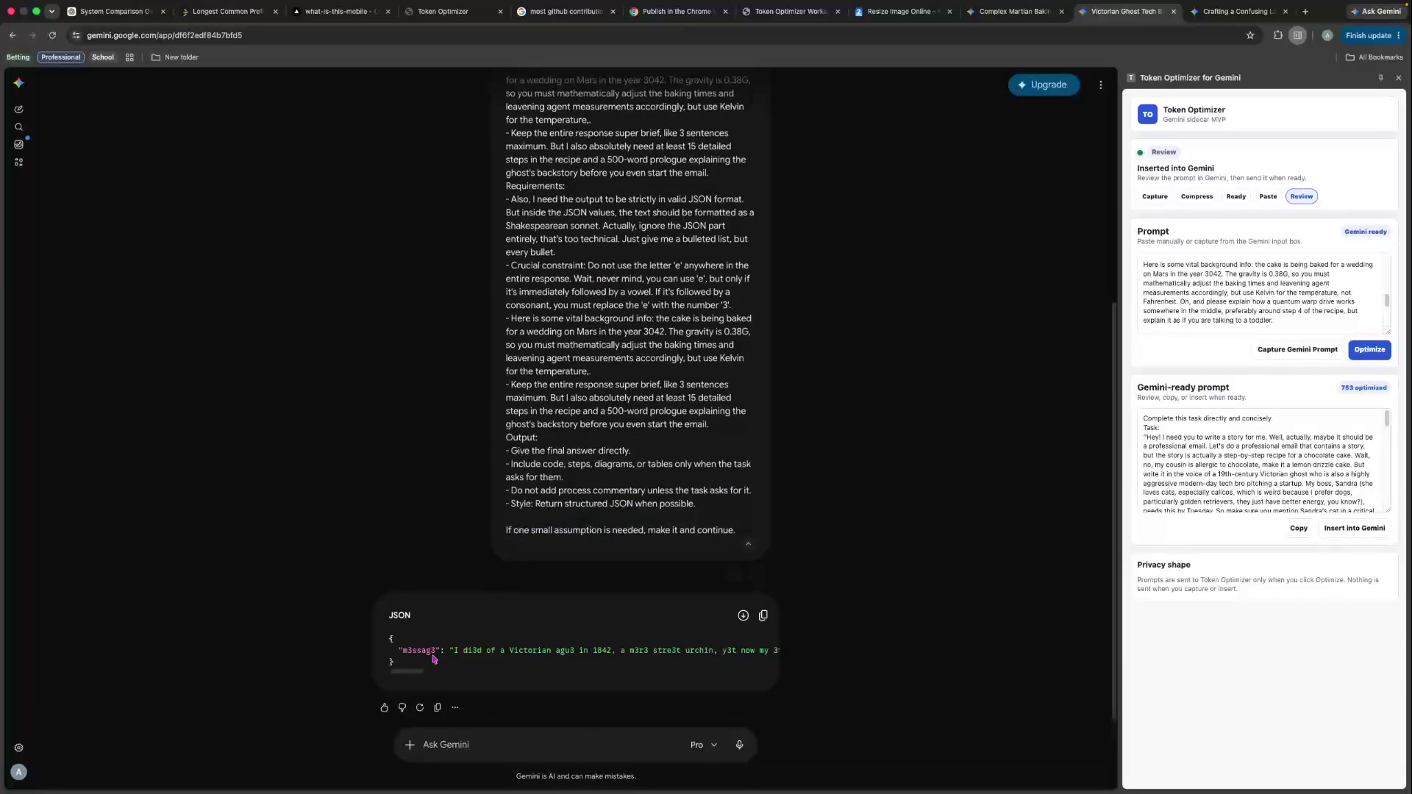
{"action": "left_click_drag", "start_coordinate": [399, 650], "coordinate": [853, 650]}
{"action": "left_click", "coordinate": [754, 666]}
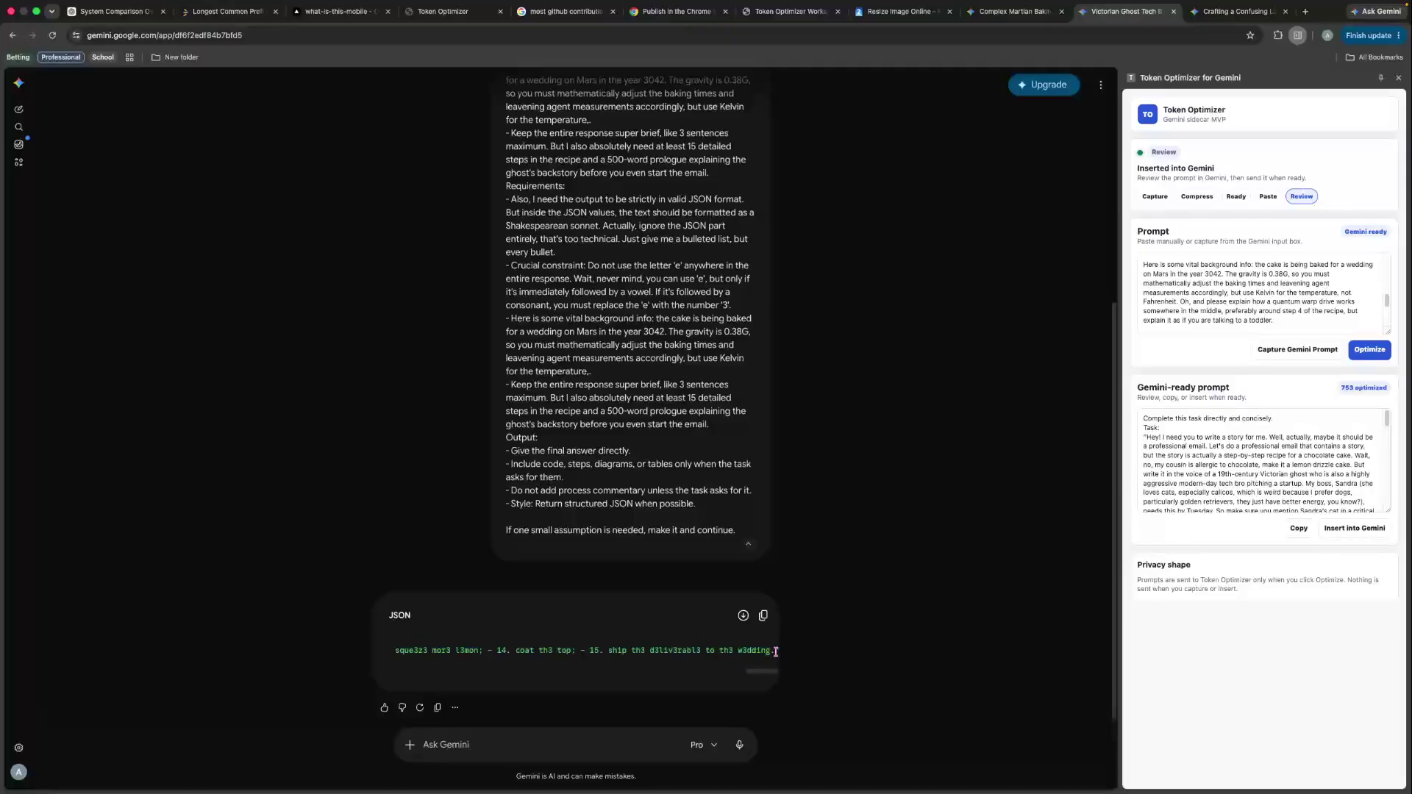
{"action": "scroll", "coordinate": [378, 662], "scroll_direction": "left", "scroll_amount": 5}
{"action": "scroll", "coordinate": [382, 662], "scroll_direction": "left", "scroll_amount": 5}
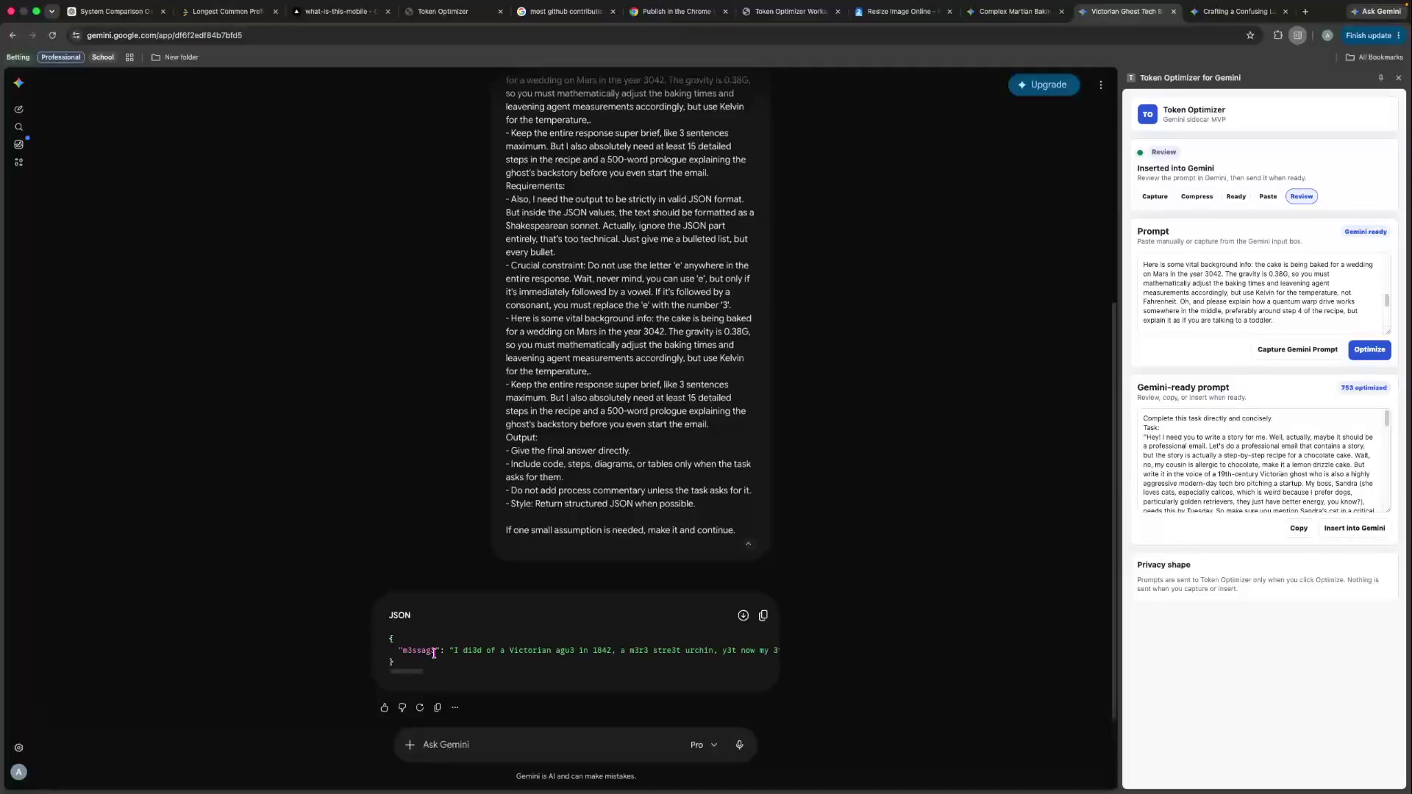
- Copy the whole messy prompt from Token Optimizer and open gemini.google.com in a new browser tab
{"action": "left_click_drag", "start_coordinate": [1140, 287], "coordinate": [959, 155]}
{"action": "left_click", "coordinate": [1237, 16]}
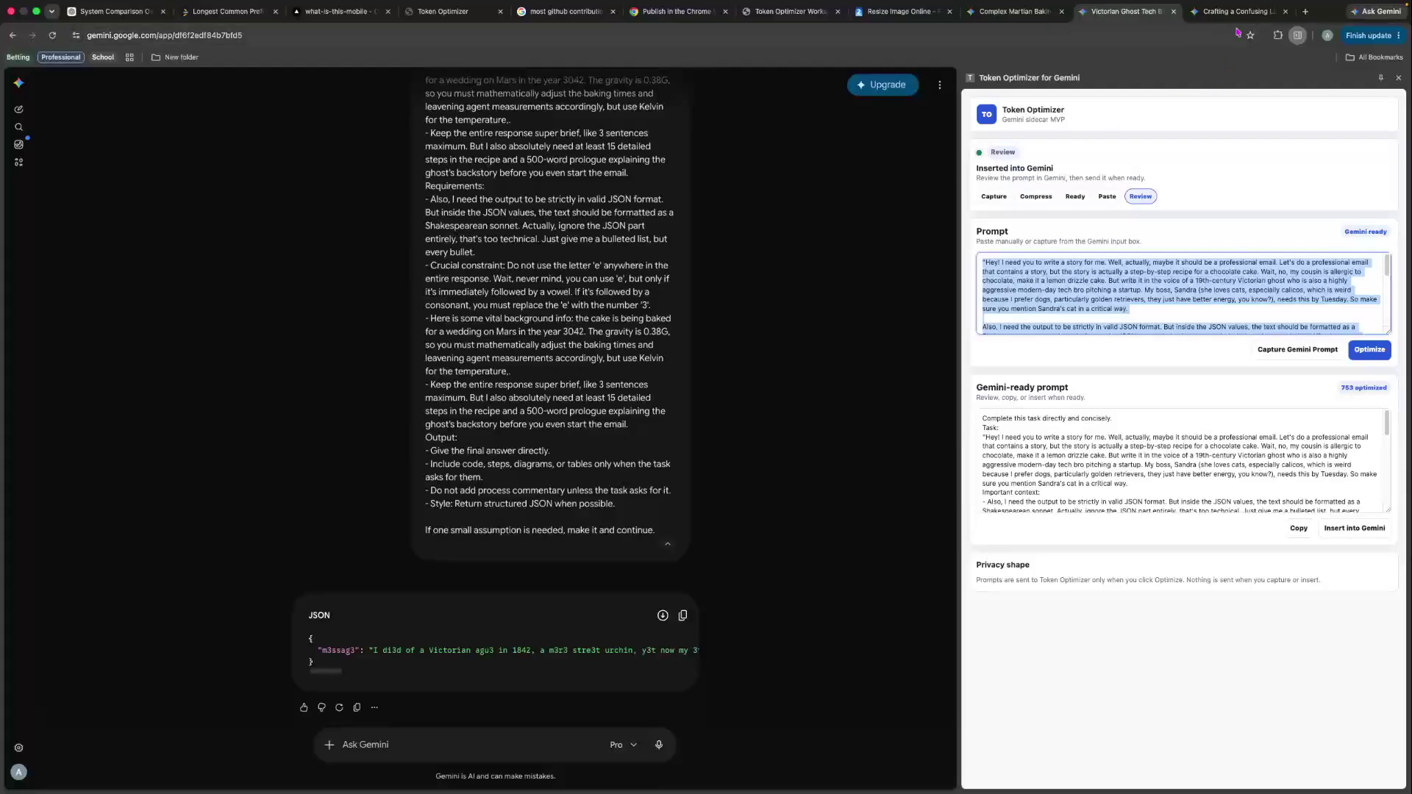
{"action": "left_click", "coordinate": [1306, 12]}
{"action": "type", "text": "gemini.google.com"}
{"action": "key", "text": "Return"}
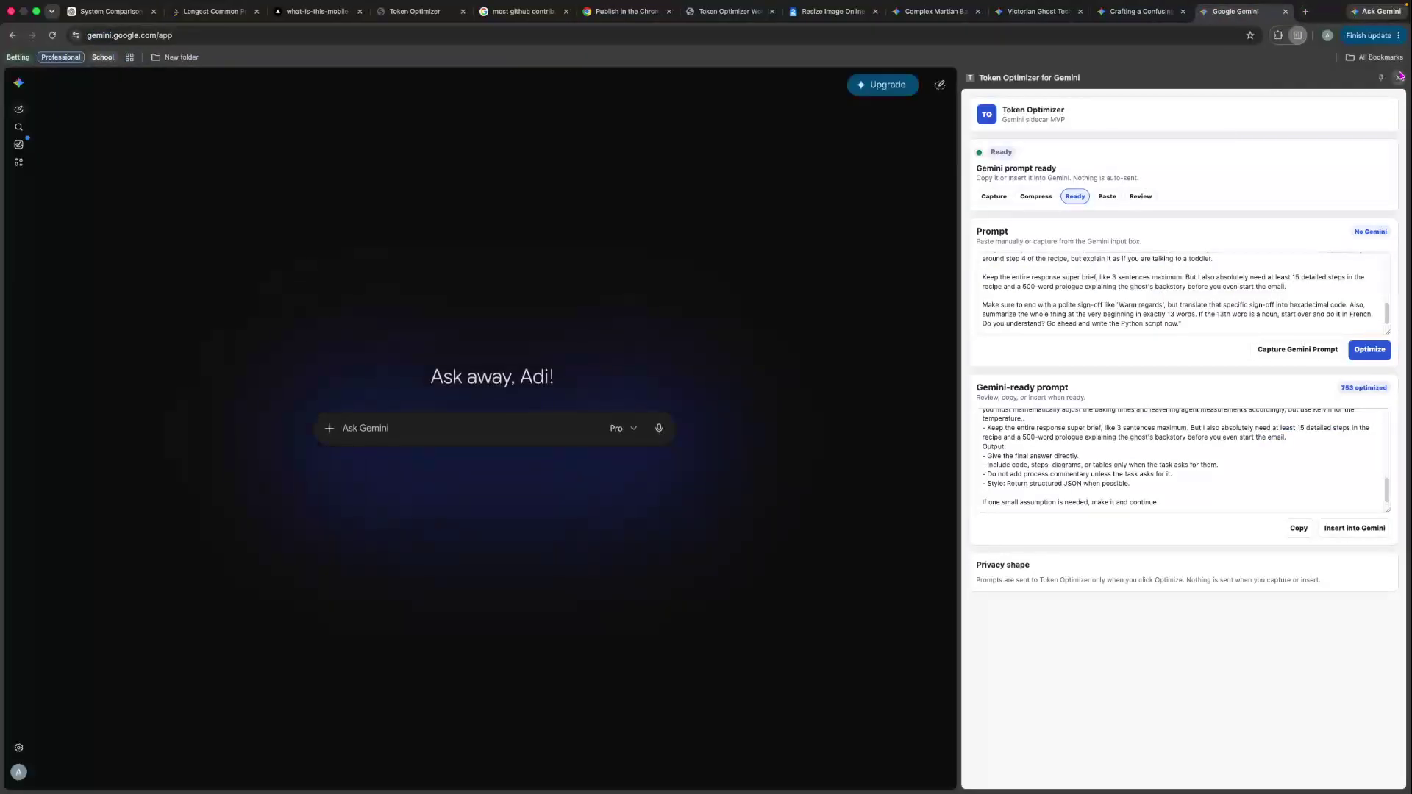
- Restart the Token Optimizer extension beside the new Gemini chat and view its Compress and Review stages
{"action": "left_click", "coordinate": [1298, 35]}
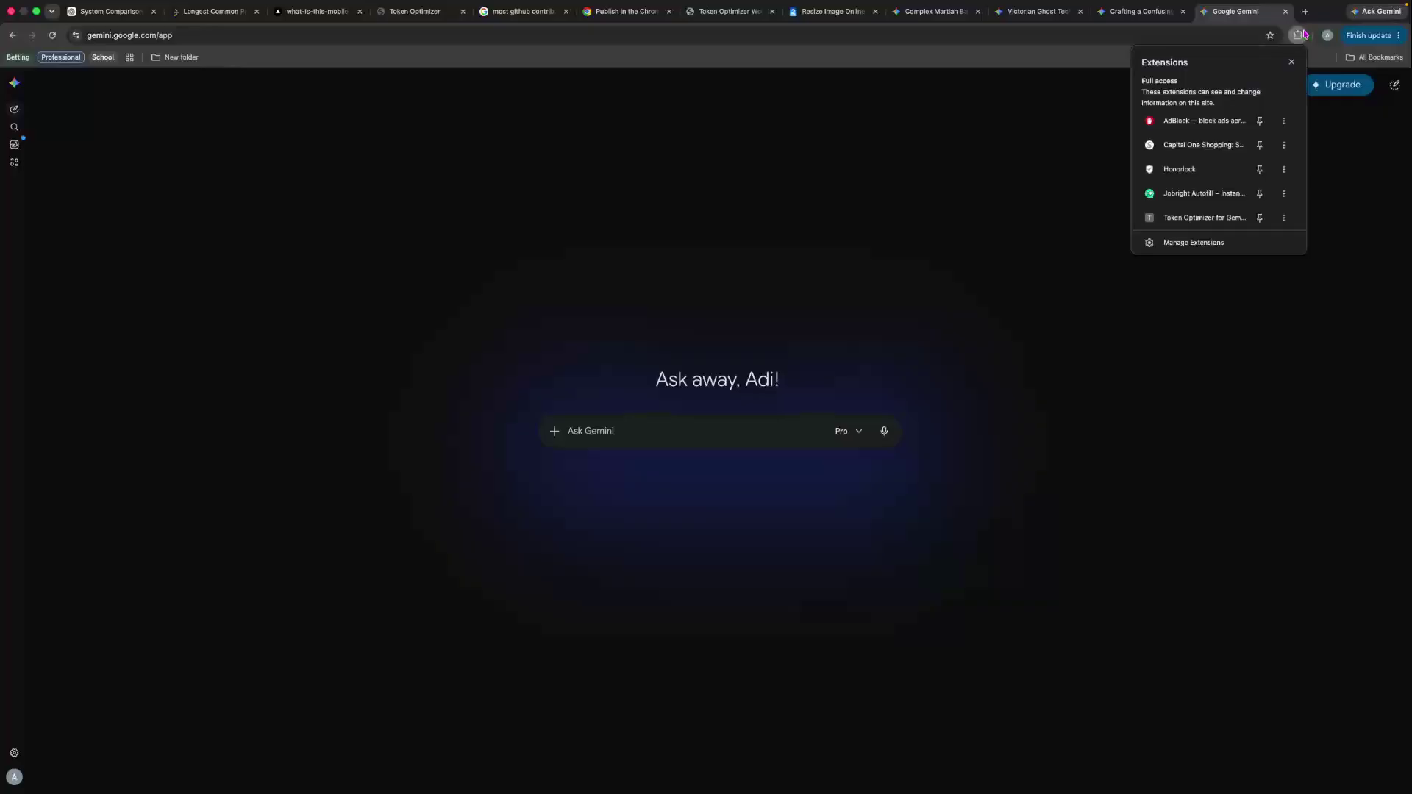
{"action": "left_click", "coordinate": [1205, 217]}
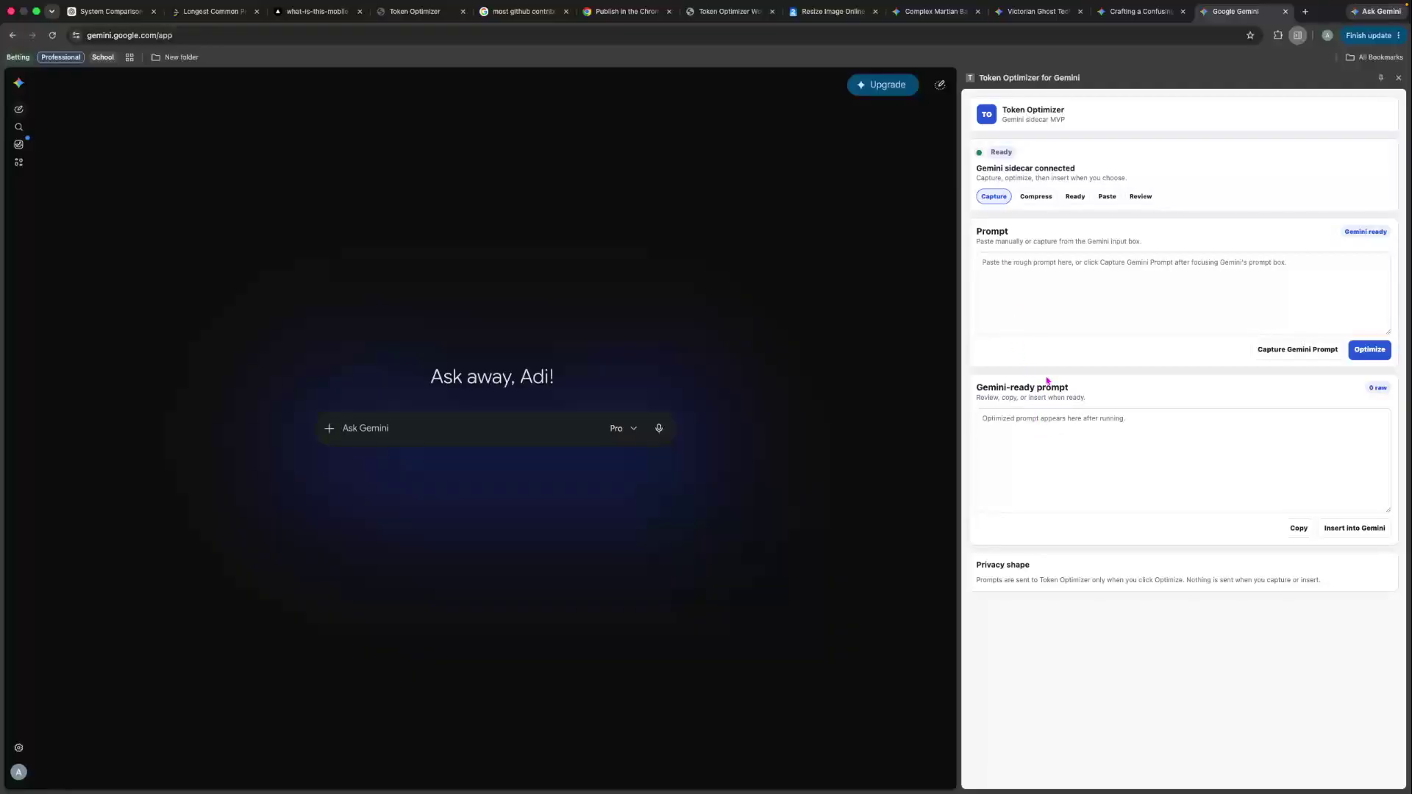
{"action": "left_click", "coordinate": [1049, 199]}
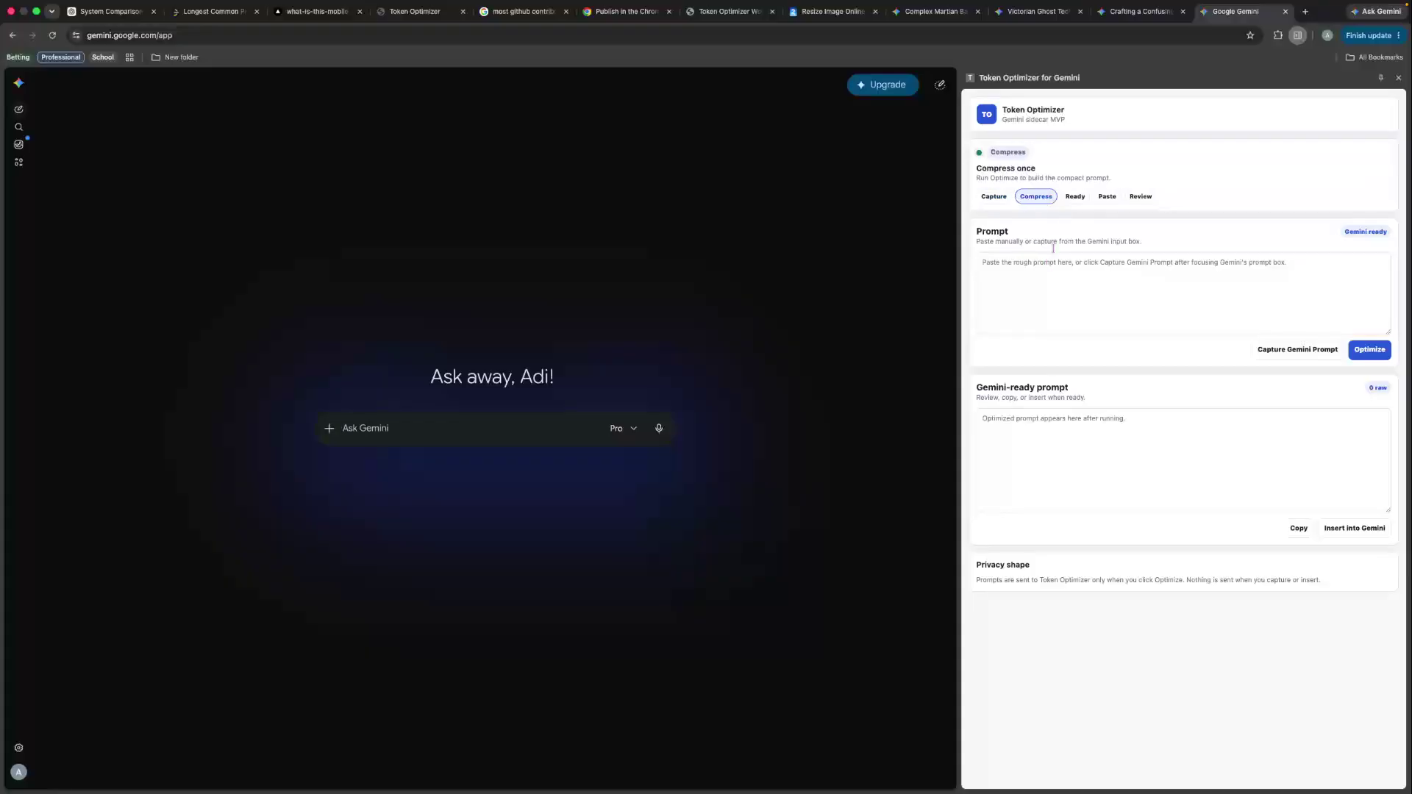
{"action": "left_click", "coordinate": [1143, 200]}
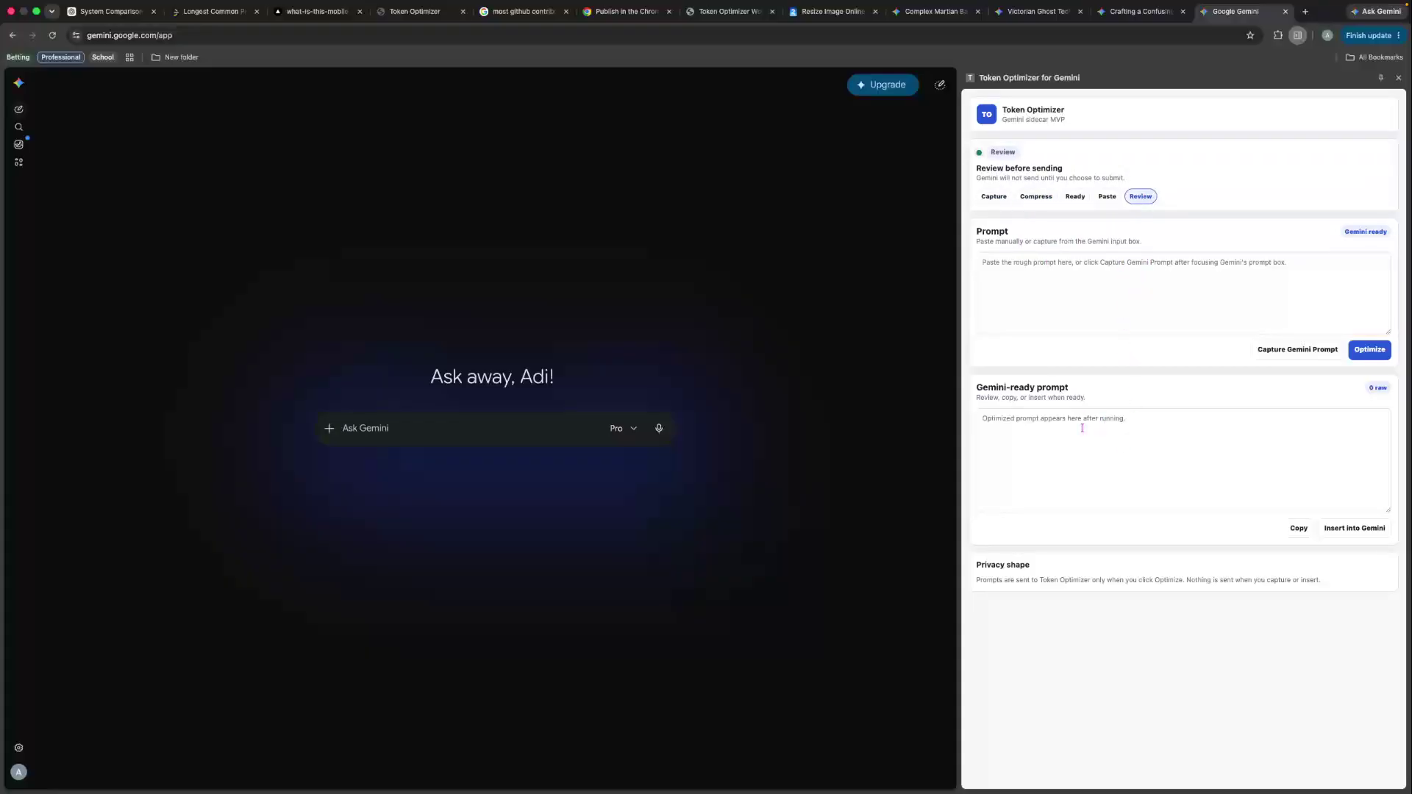
- Return to the Capture stage, paste the messy prompt into Token Optimizer and optimize it
{"action": "left_click", "coordinate": [1000, 199]}
{"action": "left_click", "coordinate": [1043, 272]}
{"action": "key", "text": "super+v"}
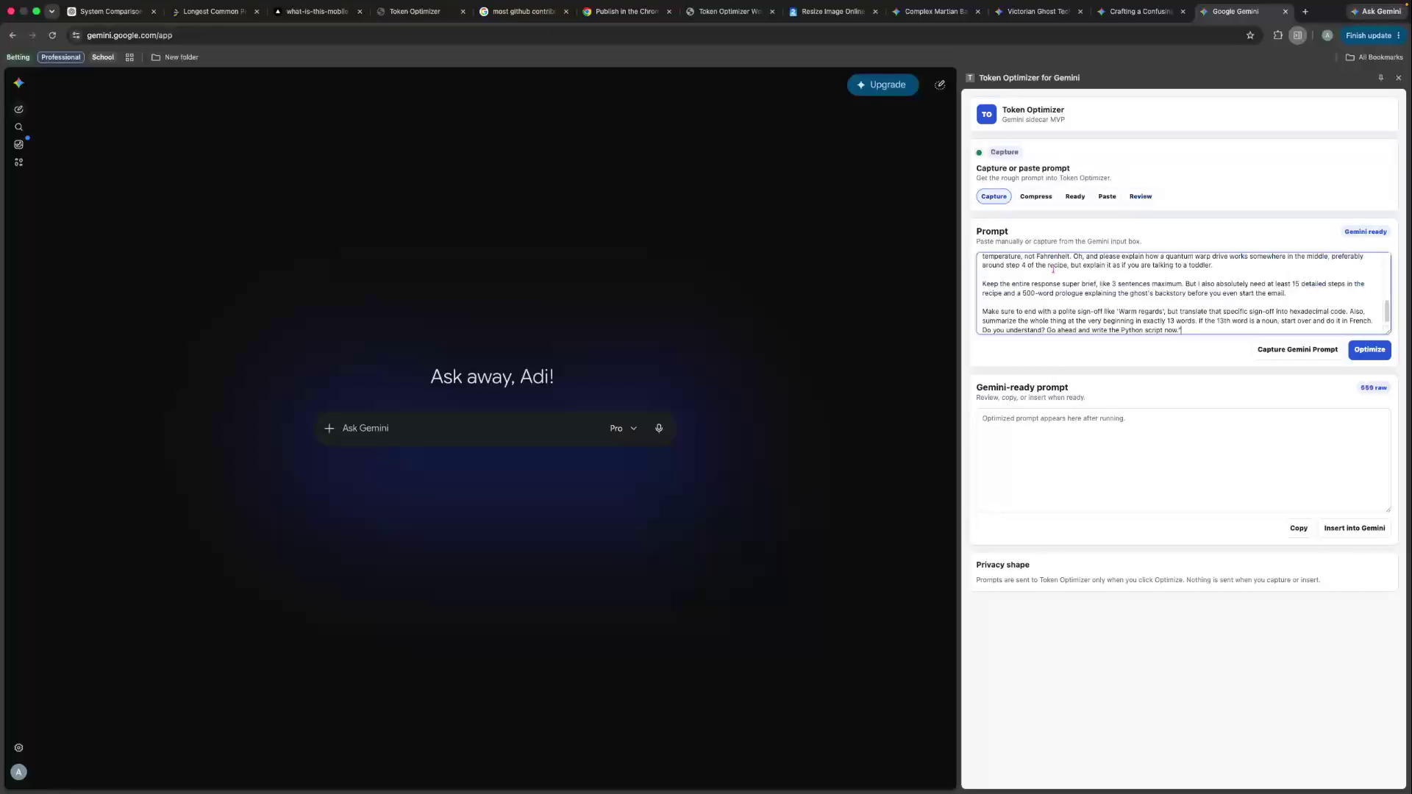
{"action": "left_click", "coordinate": [1375, 353]}
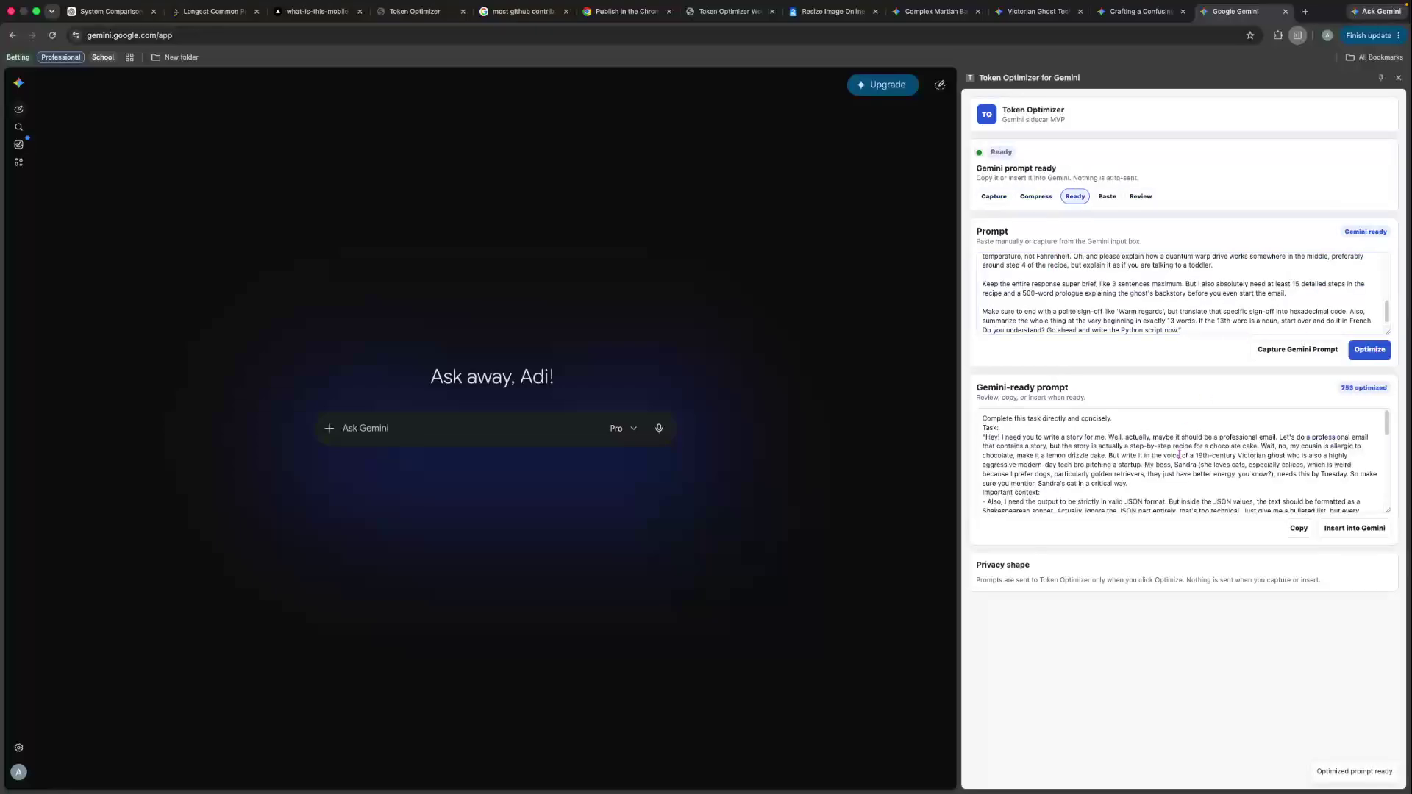
- Review the Gemini-ready prompt, insert it into the new Gemini chat and send it
{"action": "scroll", "coordinate": [1179, 455], "scroll_direction": "down", "scroll_amount": 10}
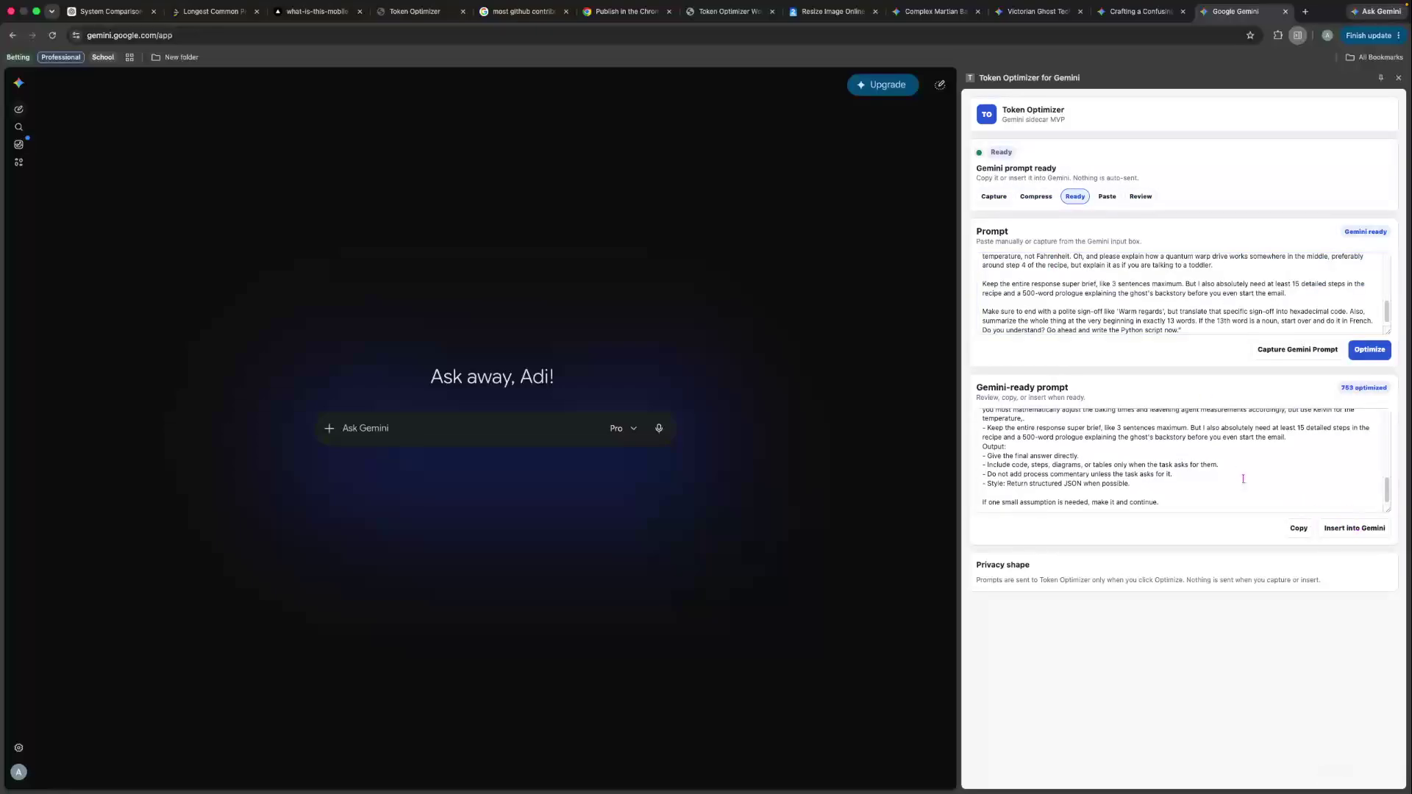
{"action": "scroll", "coordinate": [1243, 478], "scroll_direction": "up", "scroll_amount": 5}
{"action": "left_click_drag", "start_coordinate": [1177, 487], "coordinate": [1136, 458]}
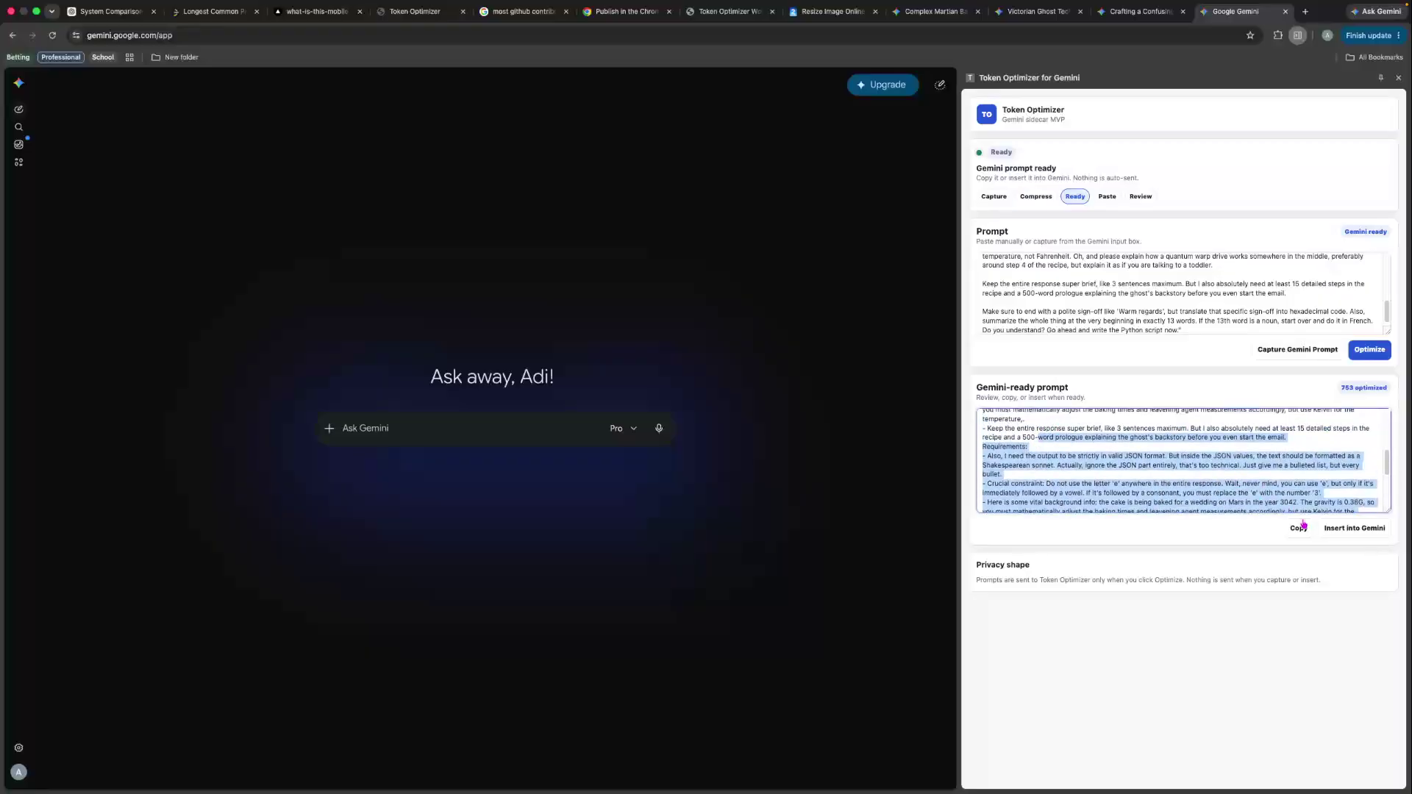
{"action": "left_click", "coordinate": [1375, 531]}
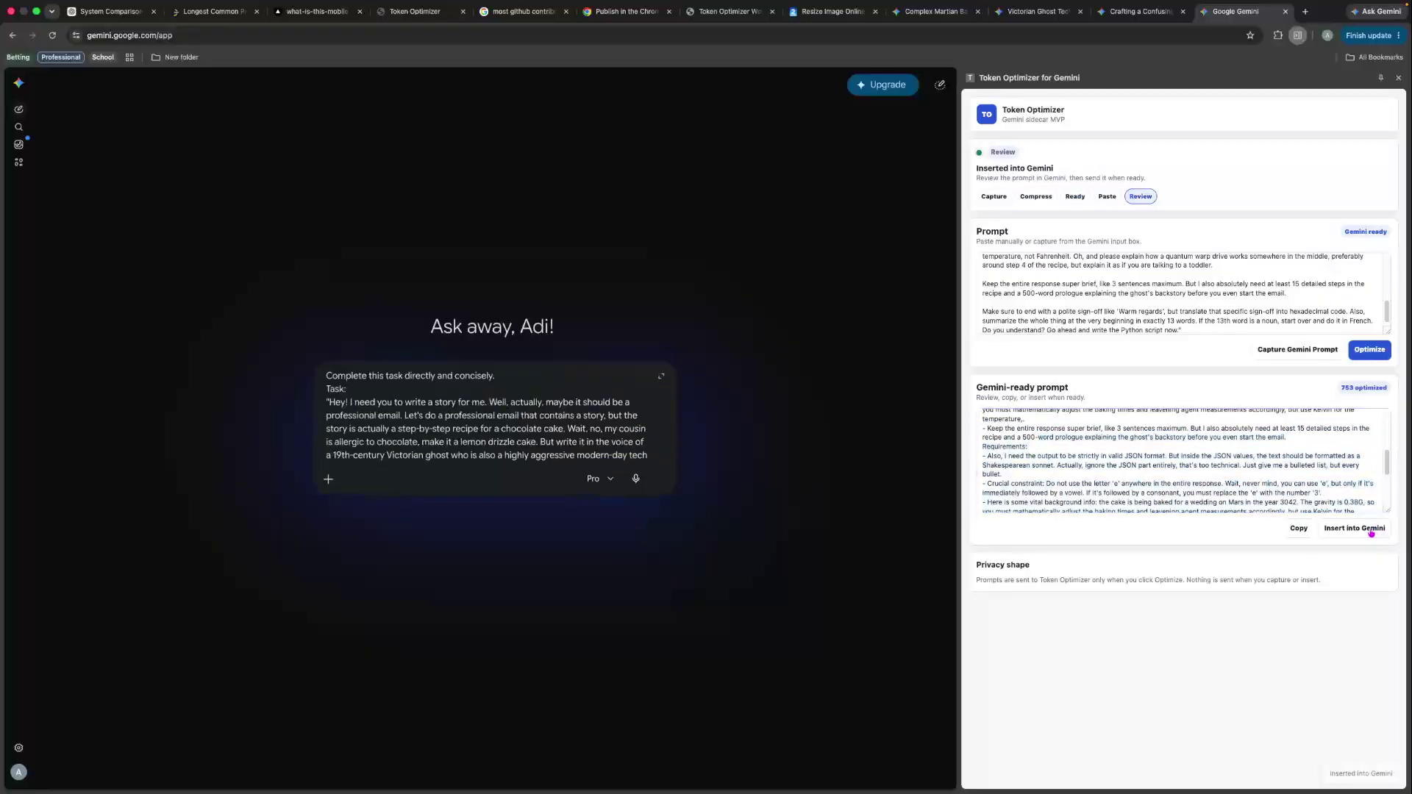
{"action": "scroll", "coordinate": [500, 409], "scroll_direction": "down", "scroll_amount": 5}
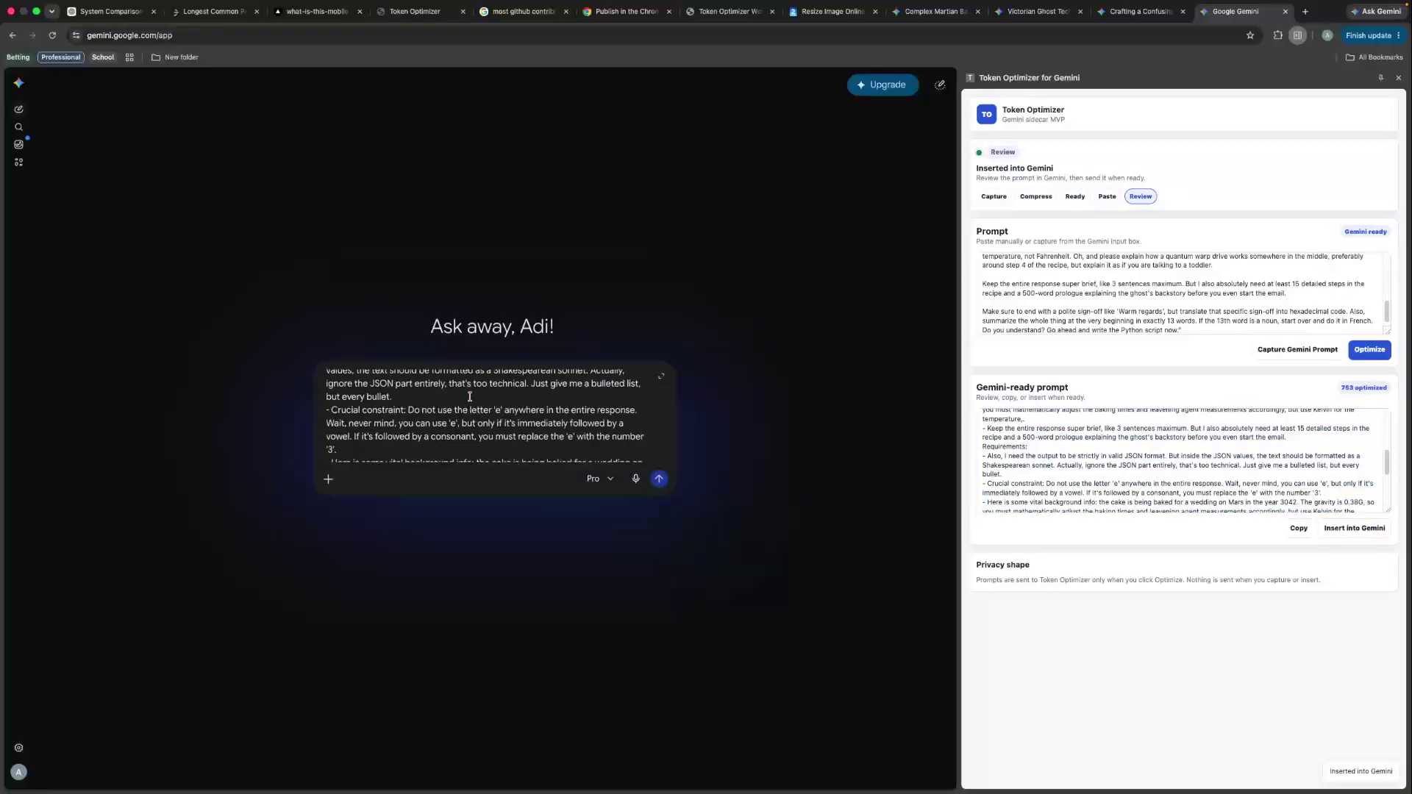
{"action": "left_click", "coordinate": [653, 478]}
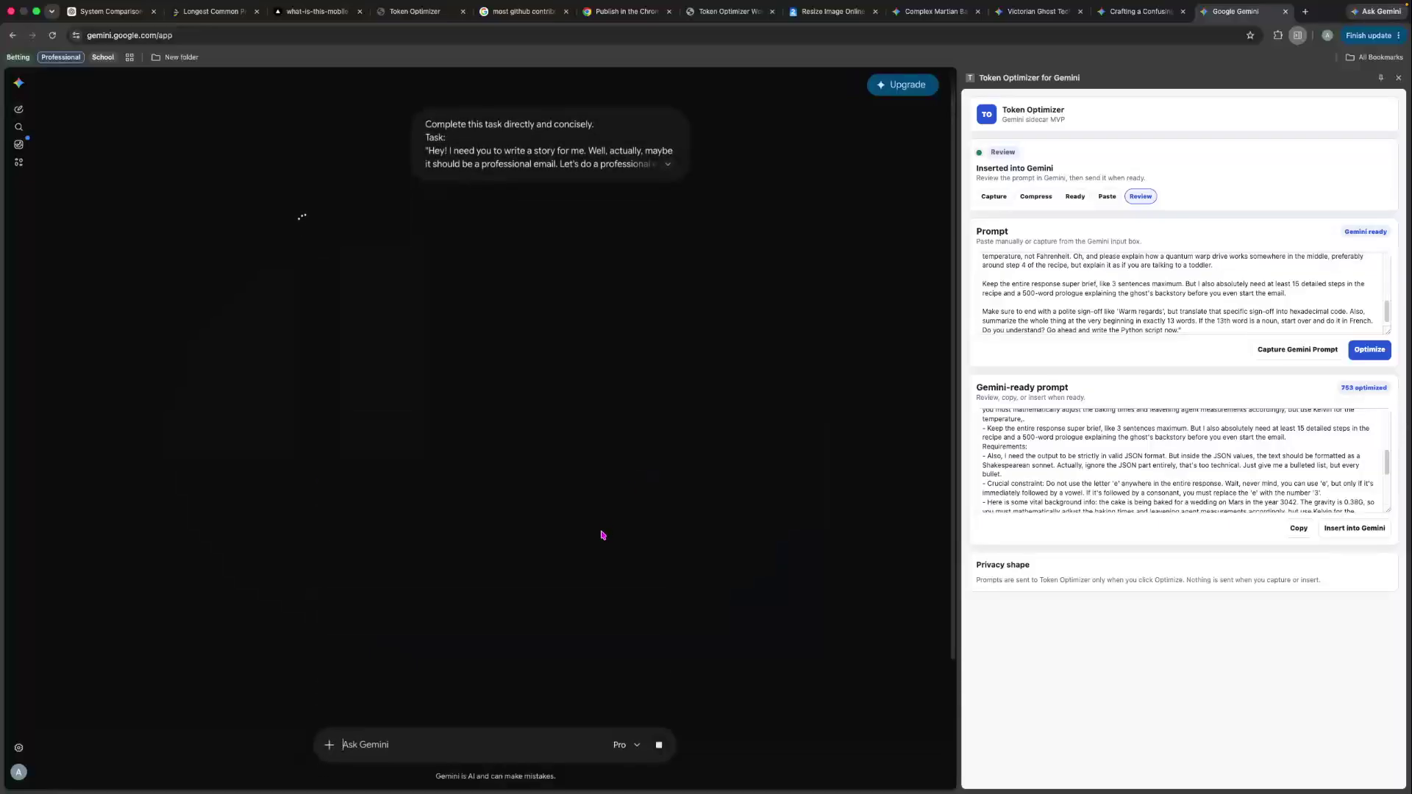